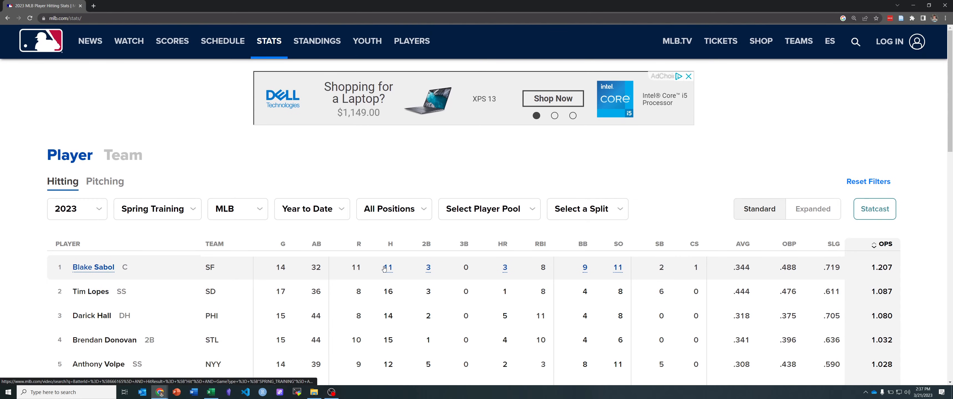
Copy the web address of the MLB player hitting stats page, then switch to Excel and create a blank workbook.
scroll(370, 241, "down", 3)
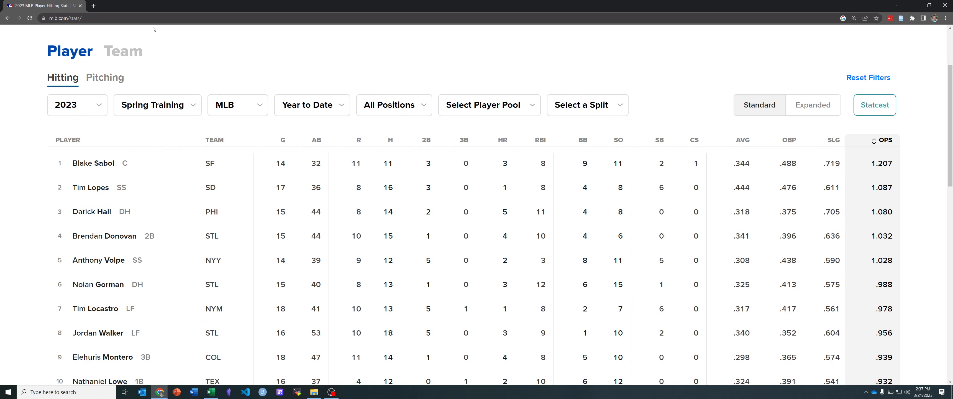
left_click(152, 19)
key("ctrl+c")
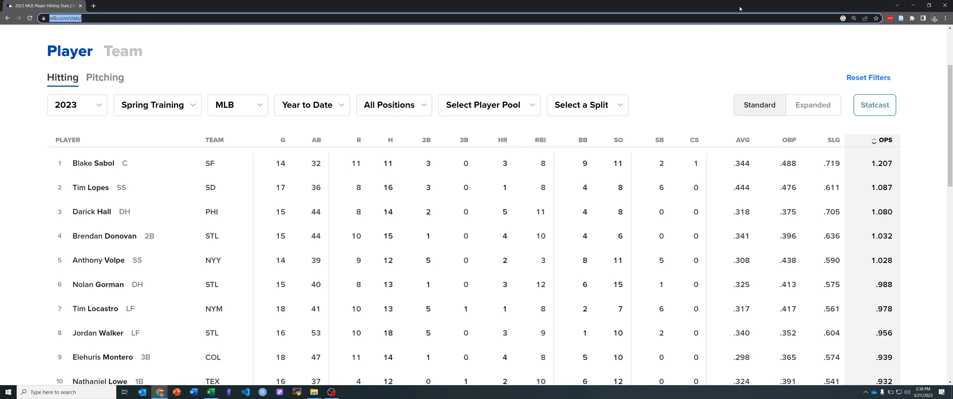
left_click(913, 5)
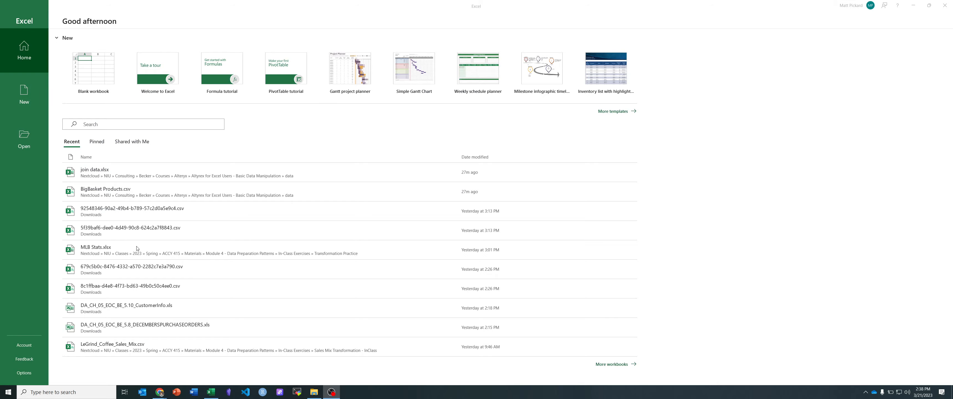
left_click(98, 80)
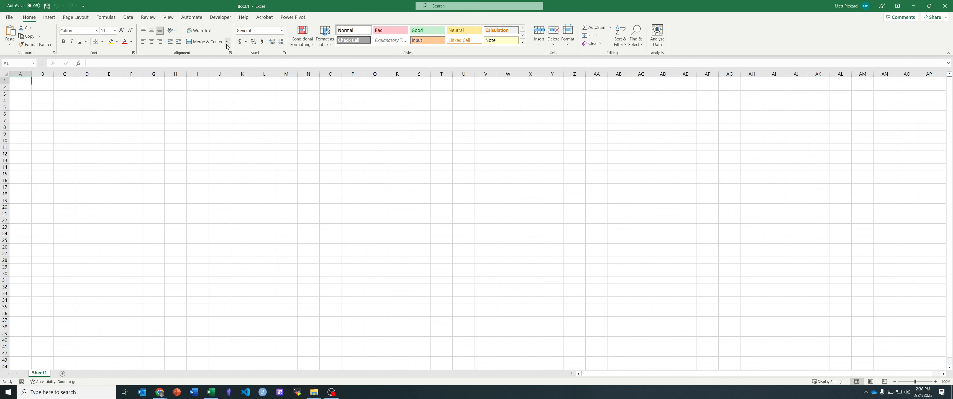
left_click(129, 21)
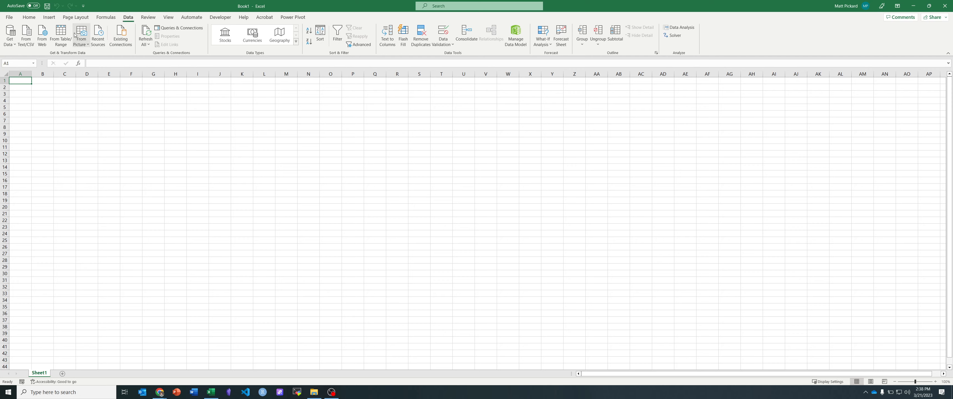
left_click(16, 37)
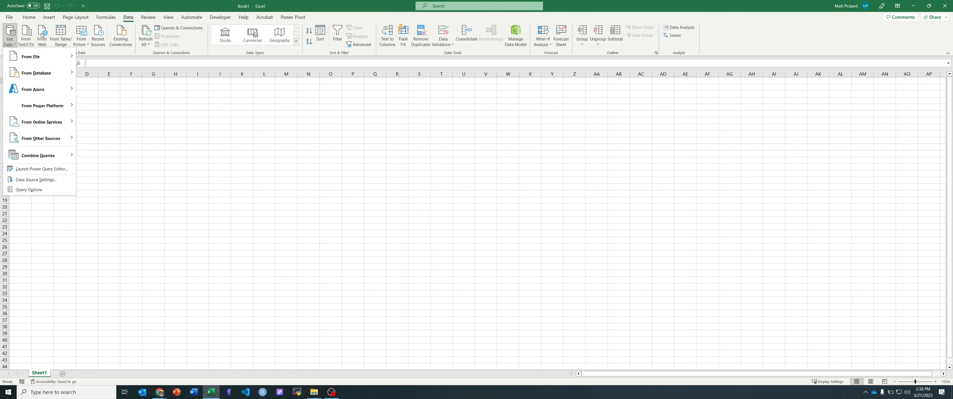
mouse_move(74, 142)
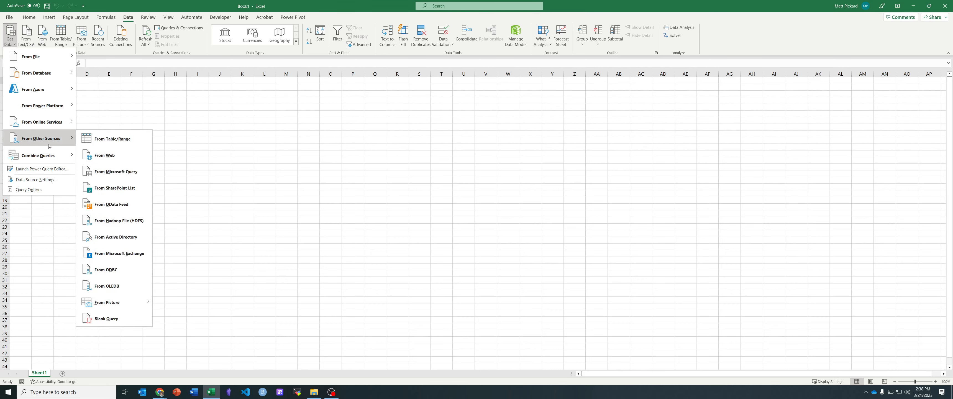
left_click(116, 159)
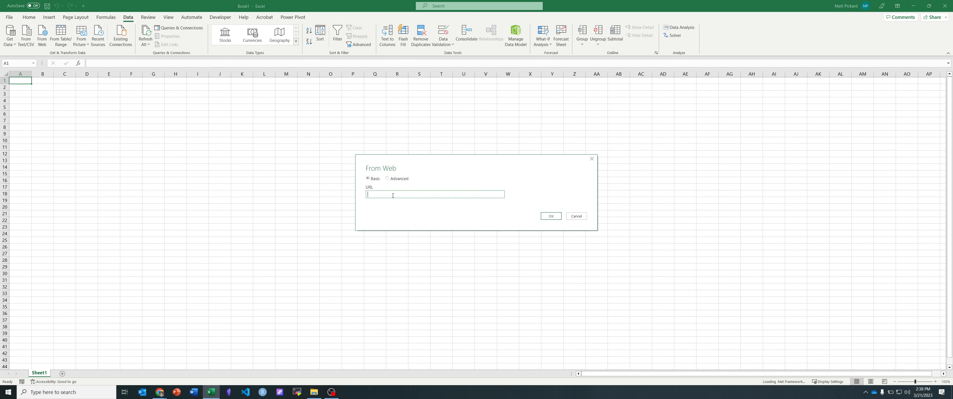
key("ctrl+v")
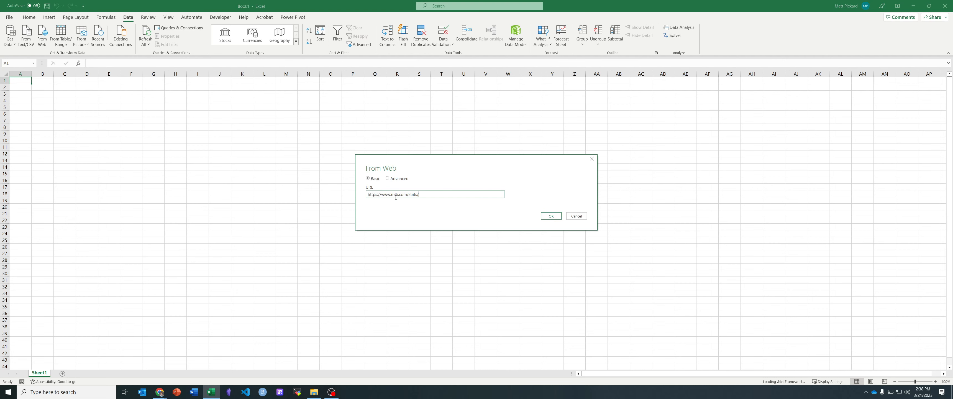
left_click(552, 217)
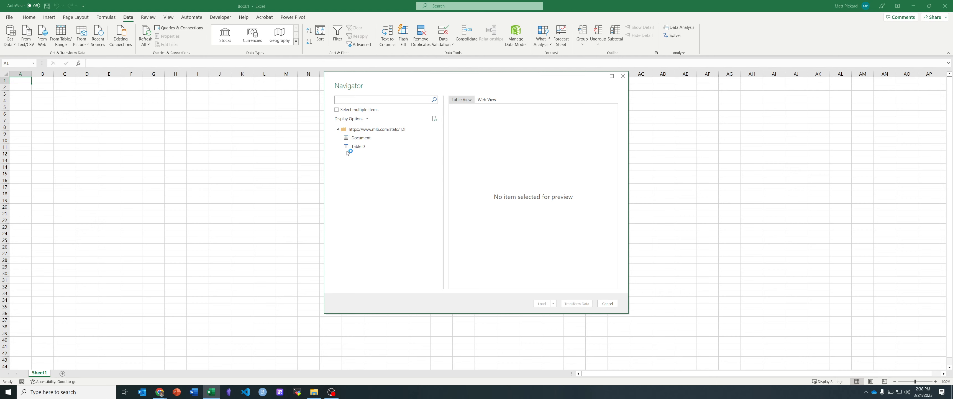
left_click(355, 148)
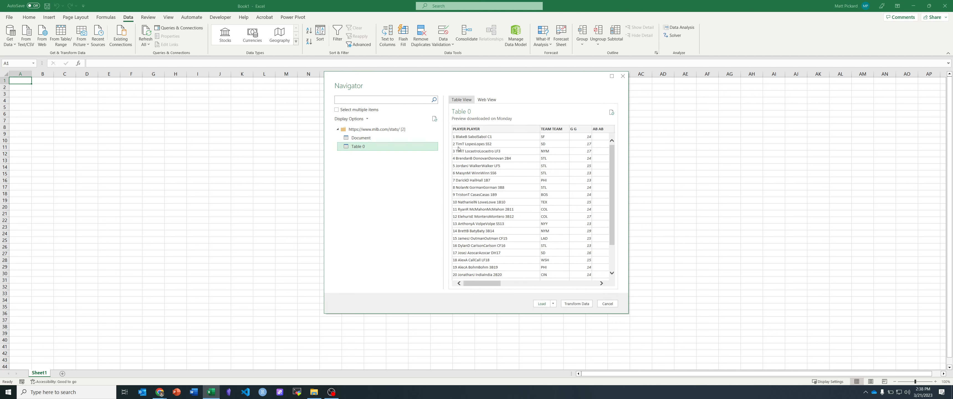
left_click(578, 304)
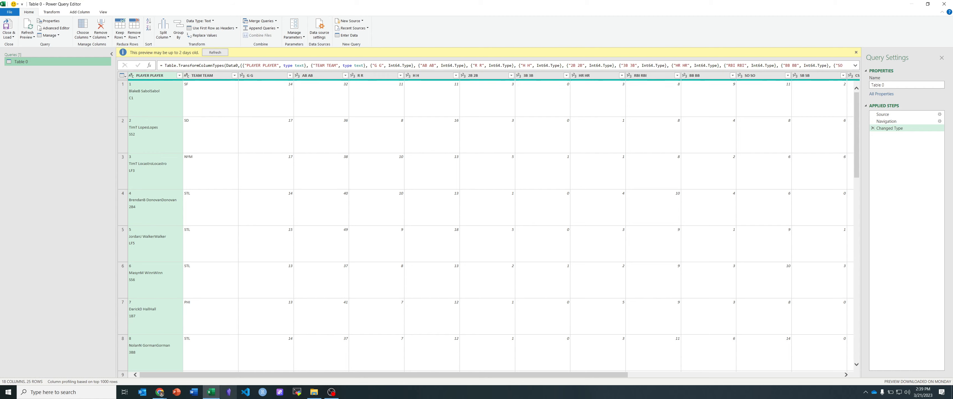
Compare the imported PLAYER PLAYER column with the player names, ranks and positions on the MLB stats page in Chrome.
left_click(159, 395)
left_click(197, 366)
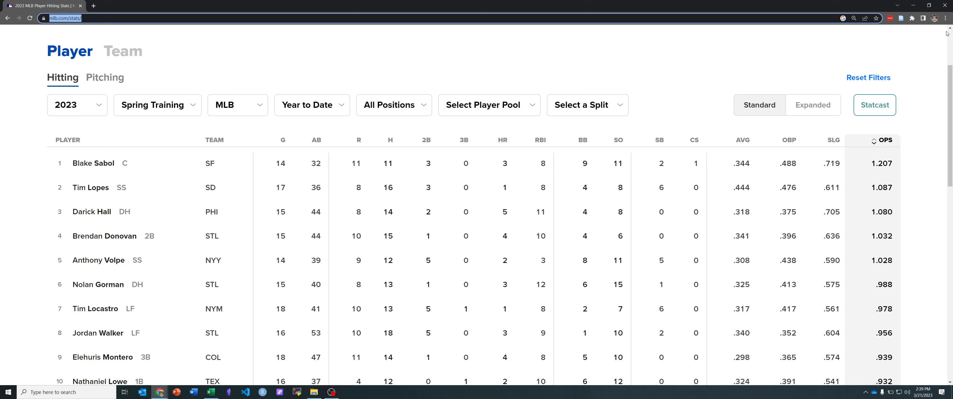
left_click(913, 5)
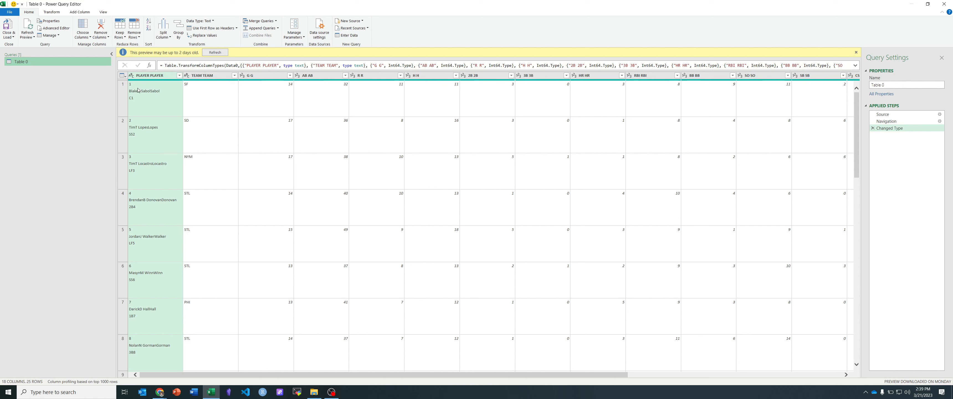
left_click(160, 392)
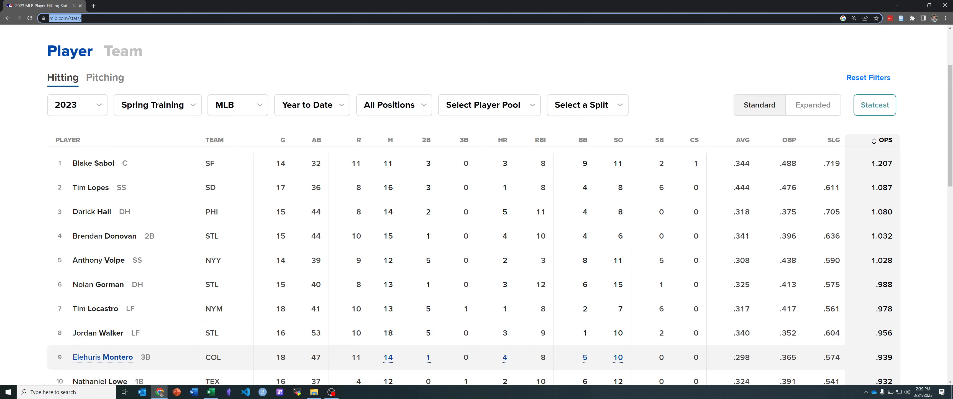
left_click(914, 5)
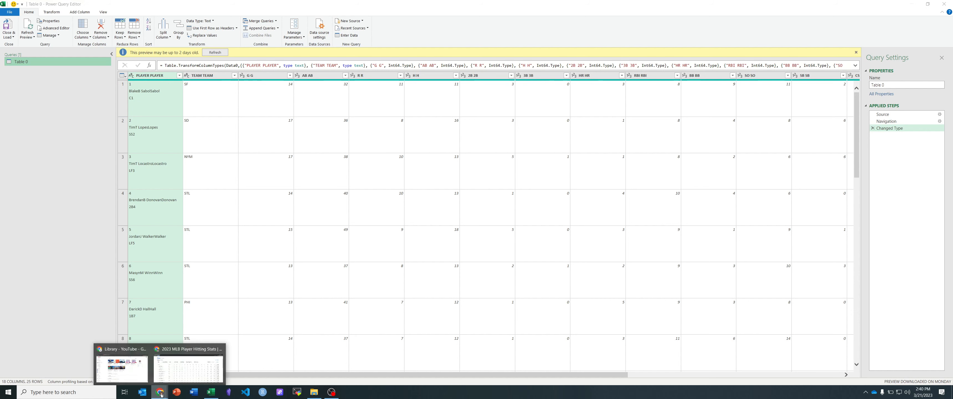
left_click(174, 382)
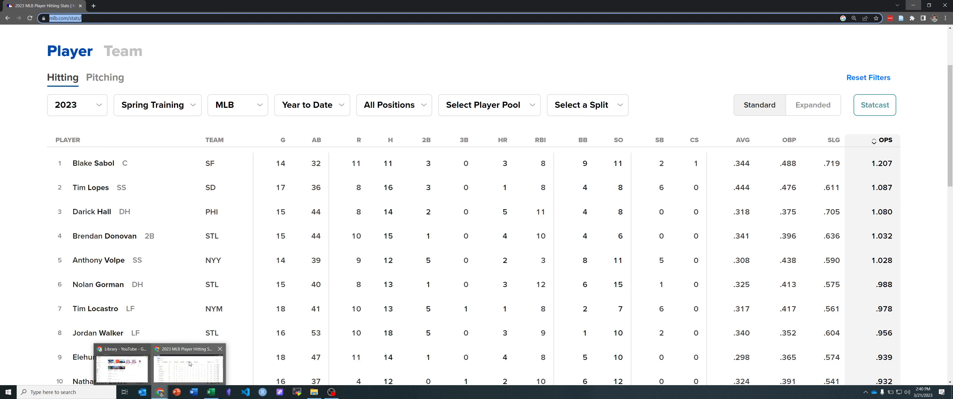
left_click(913, 5)
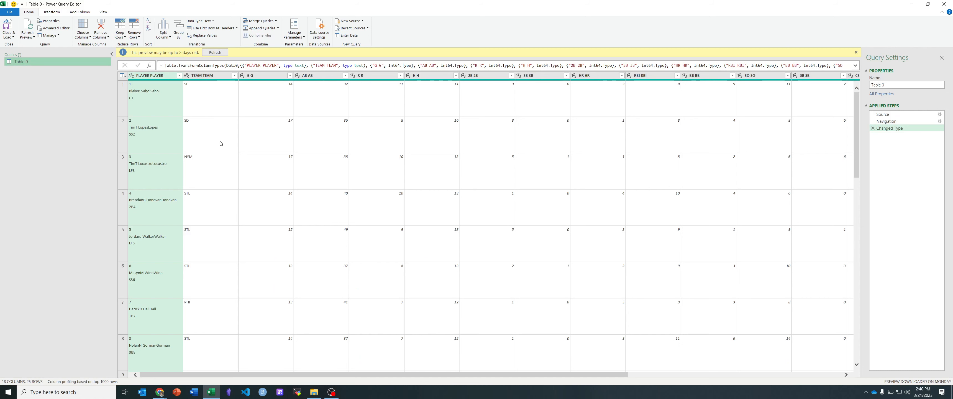
Start a column from examples for clean player names, entering Blake Sabol in row 1 and Tim Lopes in row 2 as samples.
left_click(159, 76)
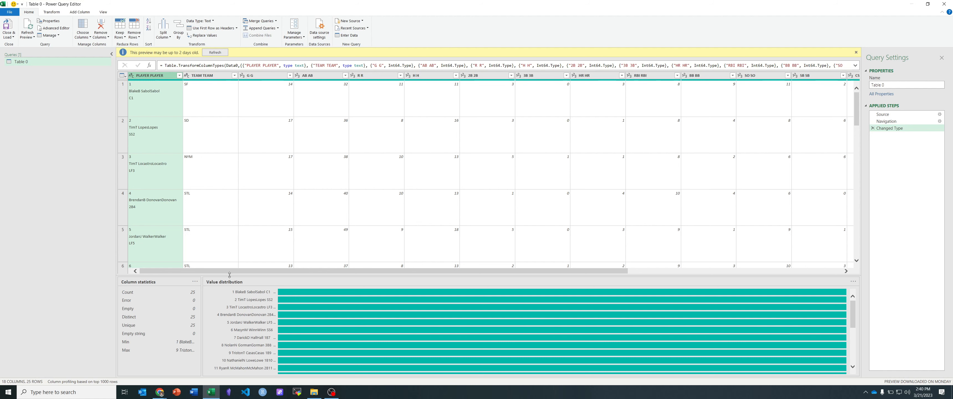
left_click_drag(231, 283, 231, 366)
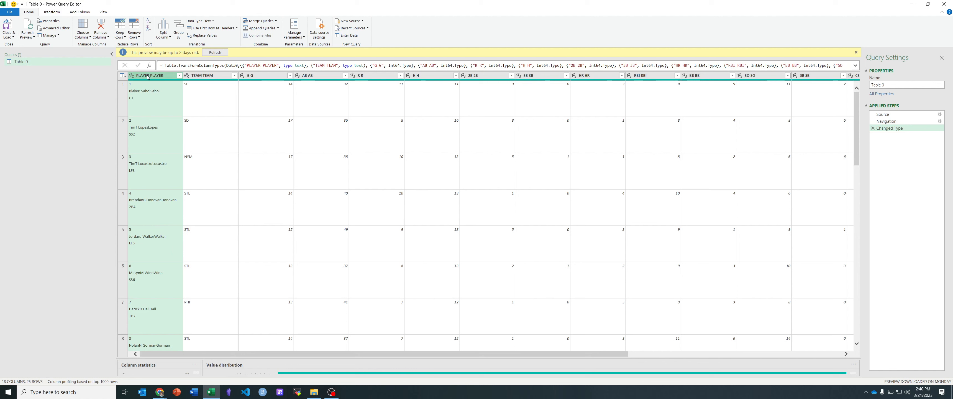
left_click(80, 14)
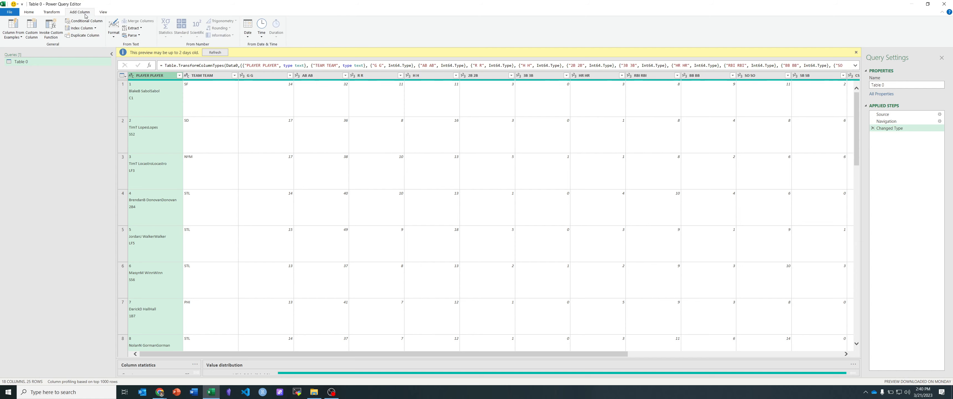
left_click(14, 26)
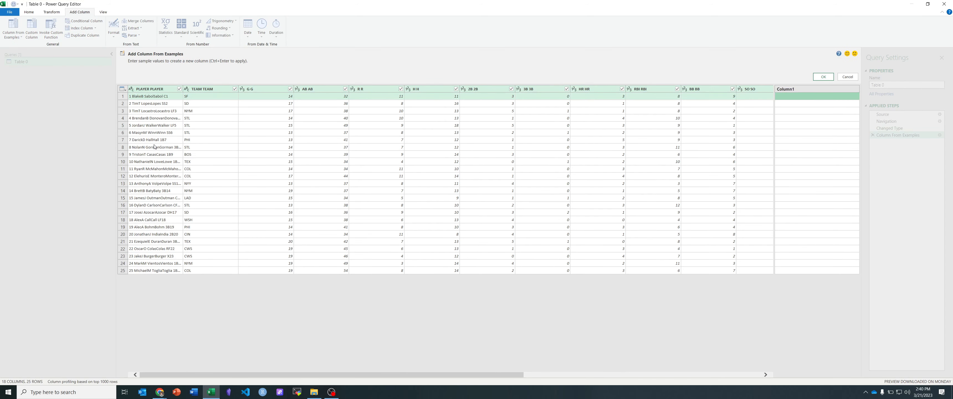
left_click(792, 99)
type("Bl")
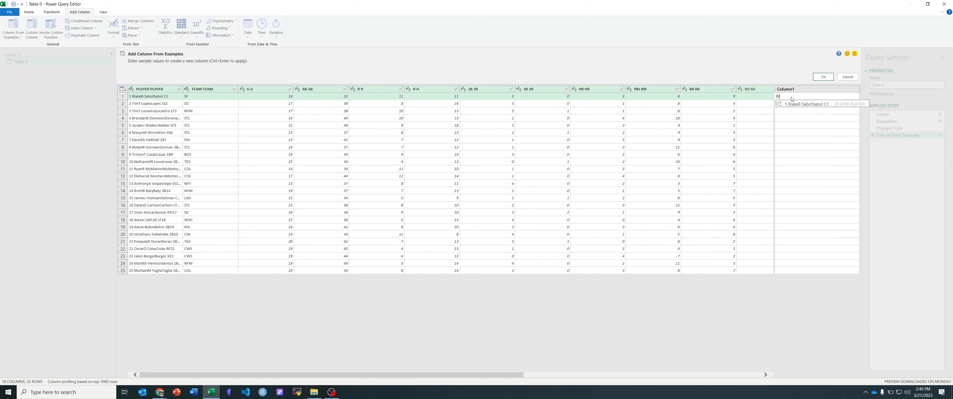
type("ake Sab")
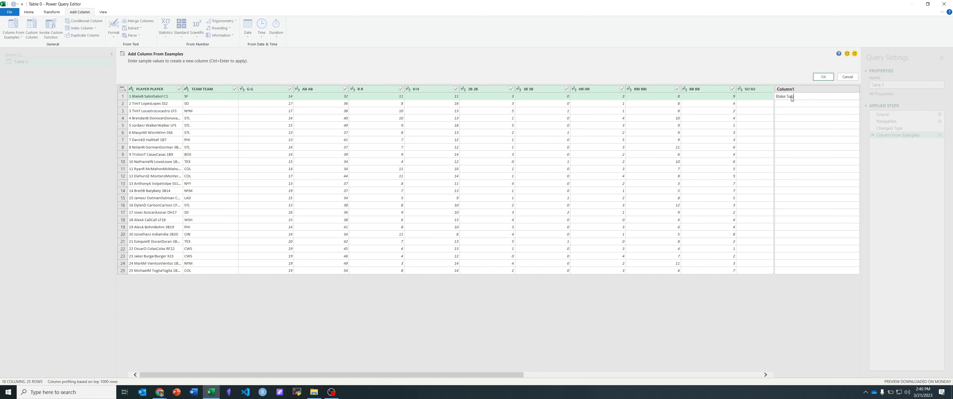
type("ol")
key("Return")
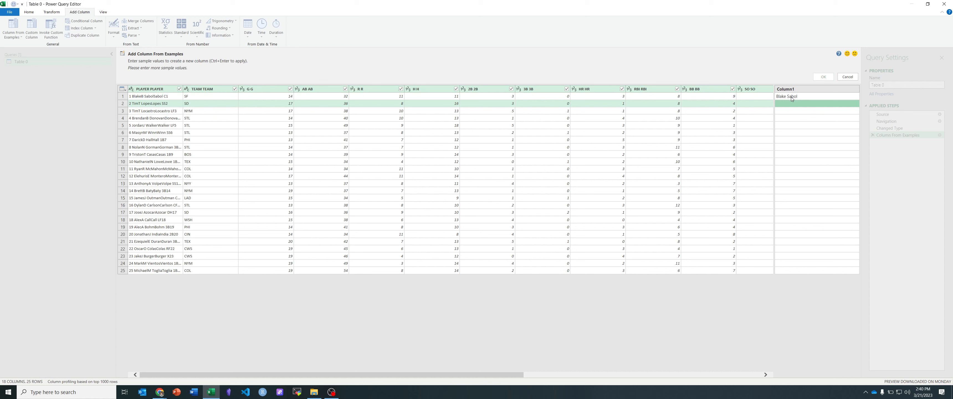
type("Tim Lopes")
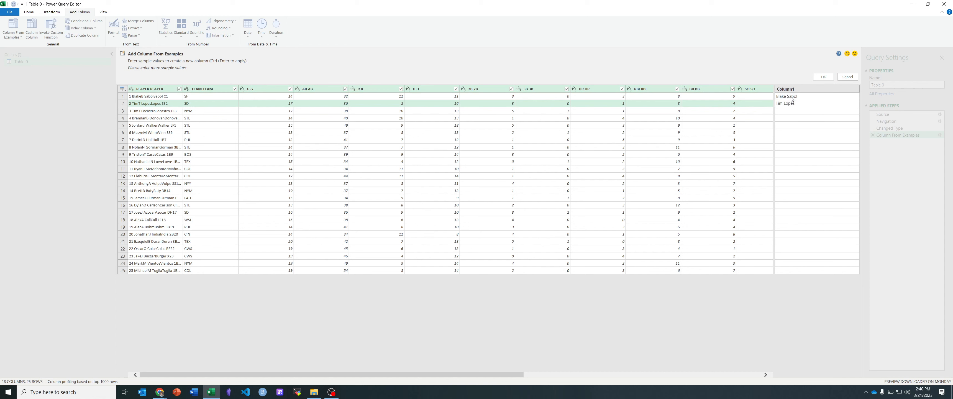
key("Return")
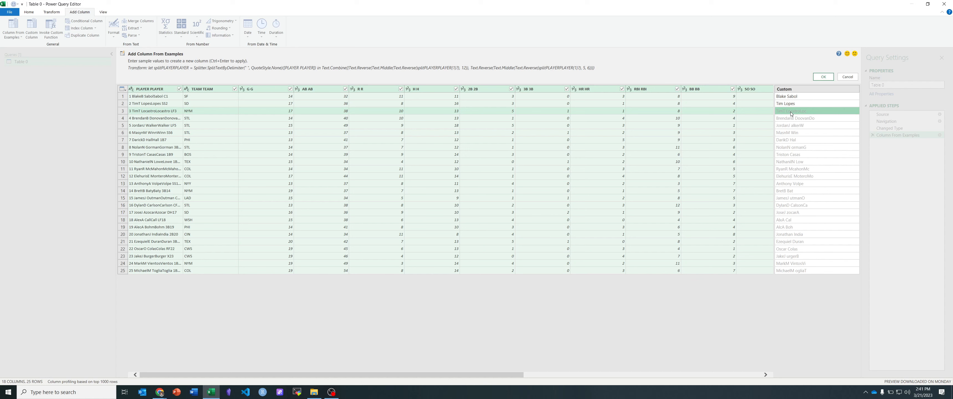
Enter Tim Locastro in row 3 and Nathaniel Lowe in row 10 as further samples and accept the example-based column.
type("Tim L")
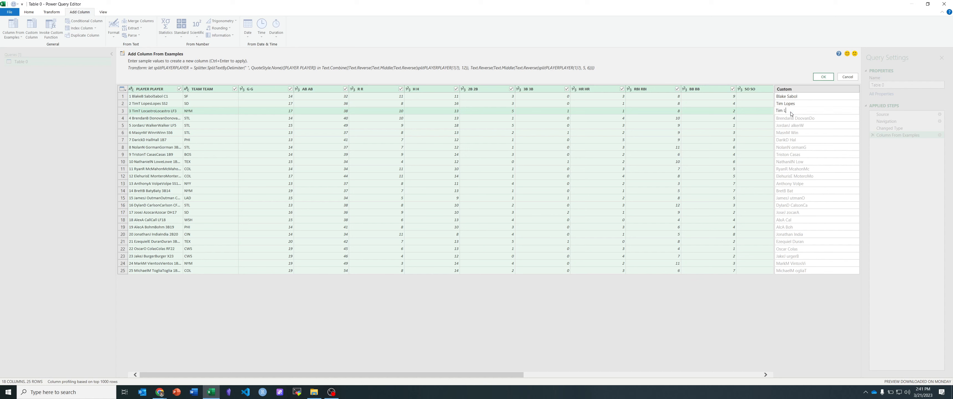
type("astro")
key("Return")
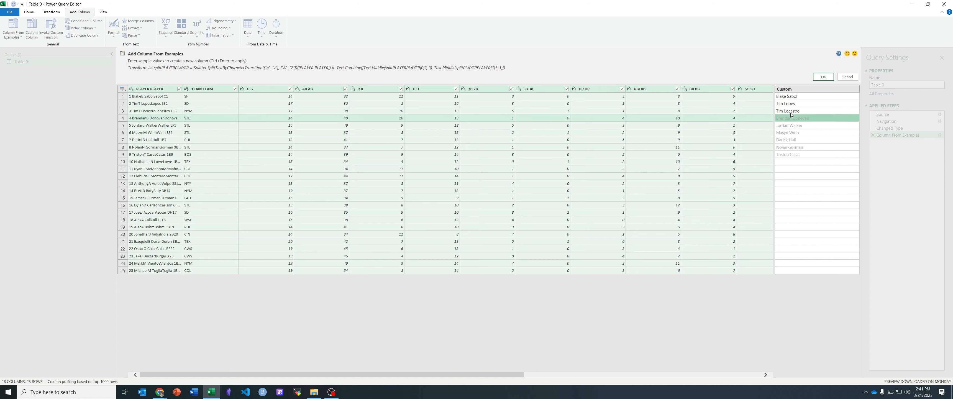
left_click(782, 161)
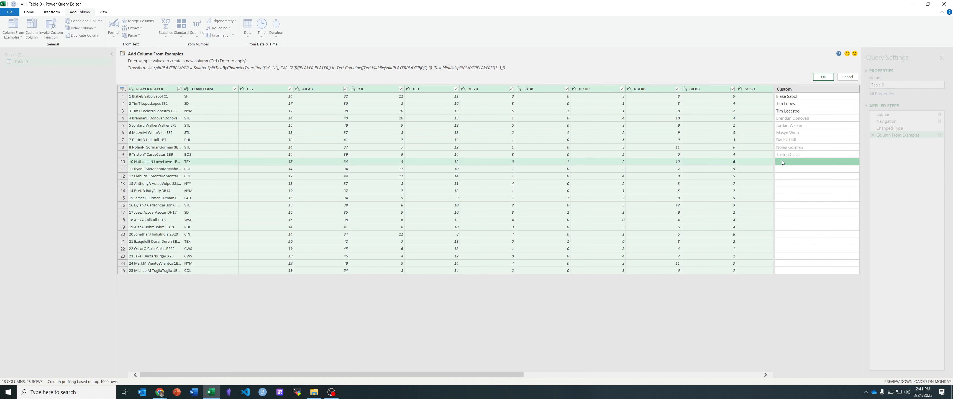
type("Nathaniel")
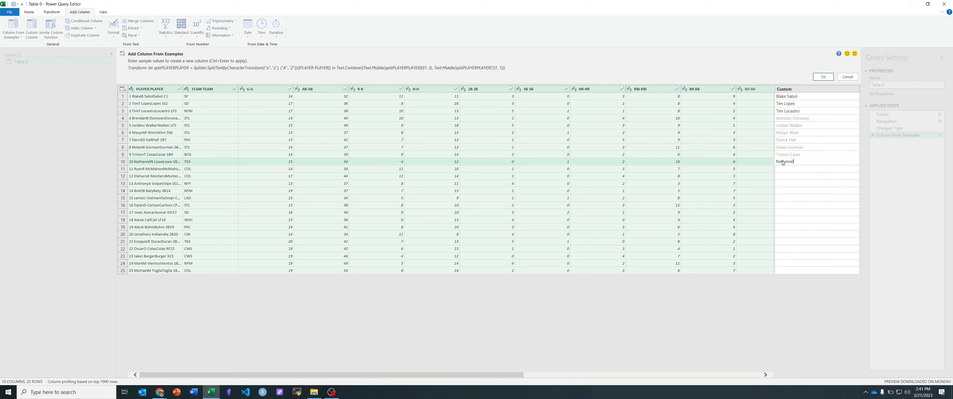
type(" Lowe")
key("Return")
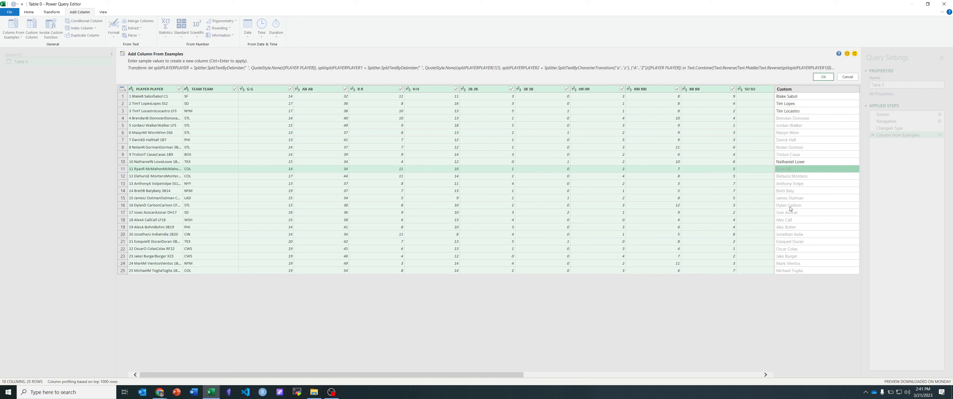
left_click(827, 79)
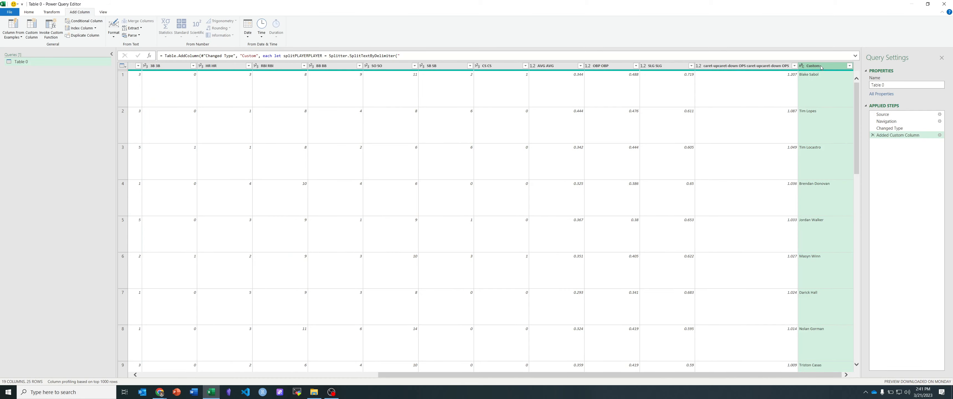
Rename the new player name column as Name.
double_click(814, 66)
type("Name")
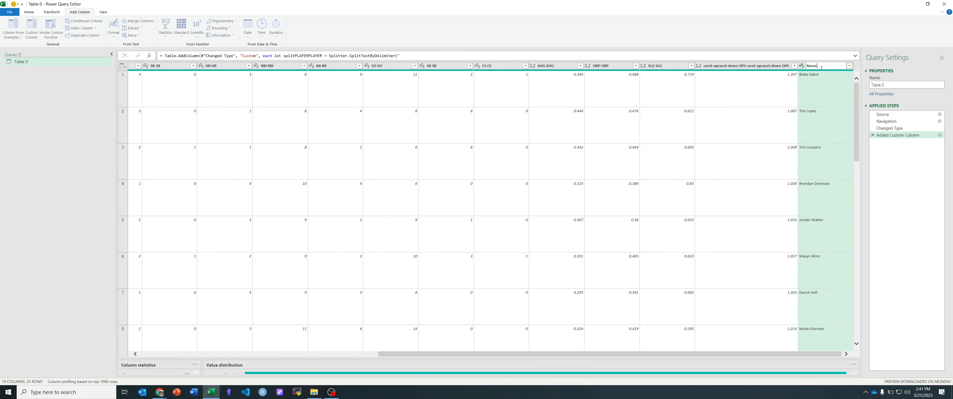
key("Return")
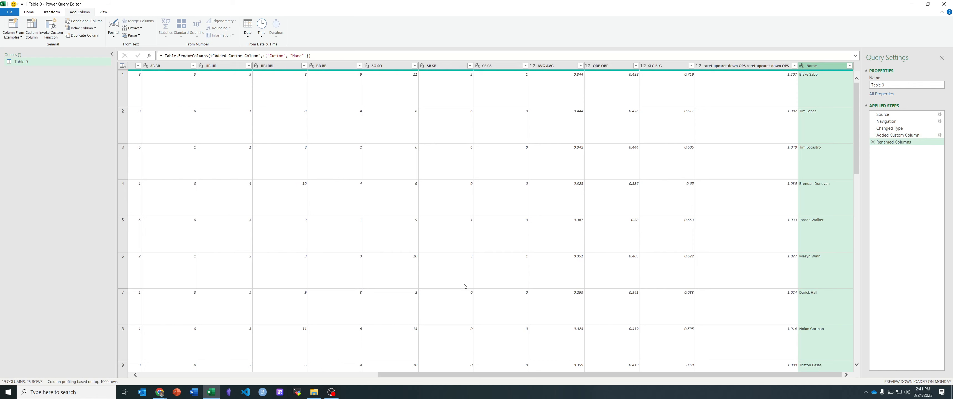
Start another column from examples to extract player positions, entering C in row 1 and SS in row 2 as samples.
left_click_drag(402, 374, 165, 374)
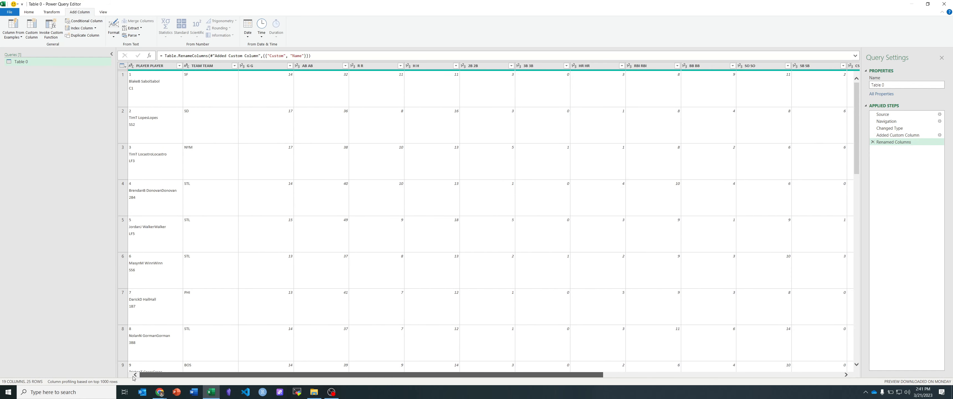
left_click(147, 65)
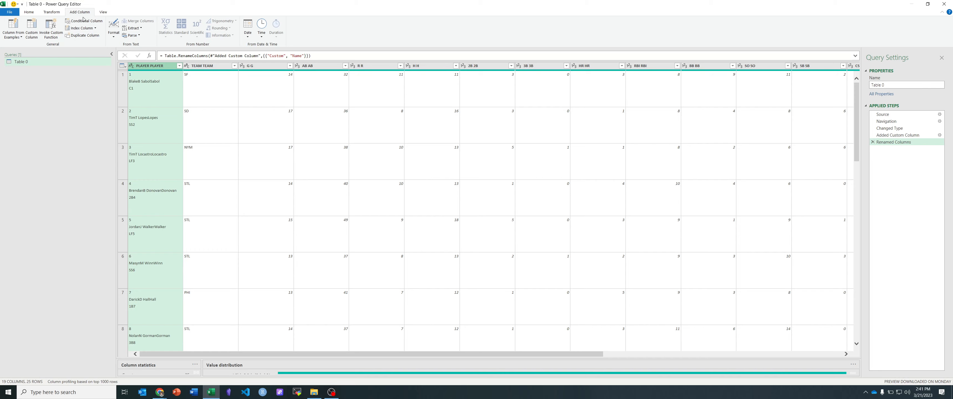
left_click(13, 36)
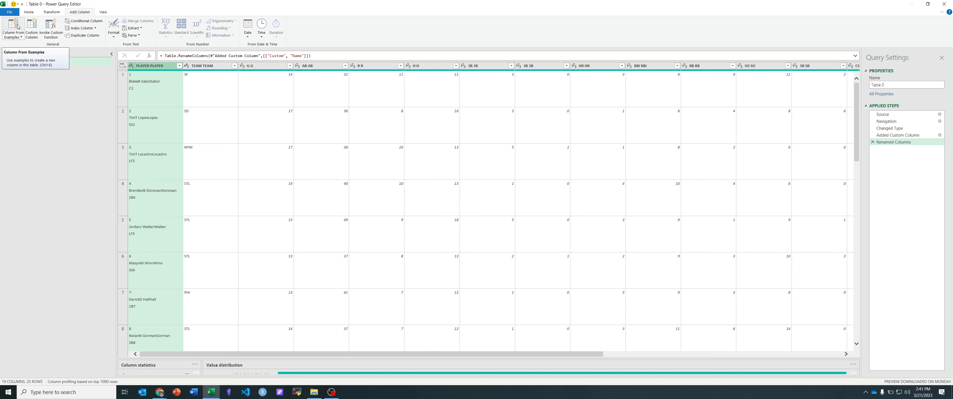
left_click(26, 53)
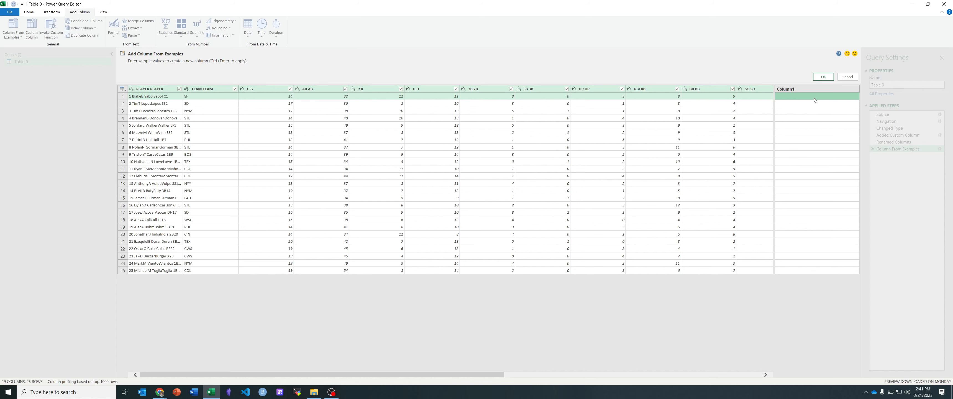
type("C")
key("Return")
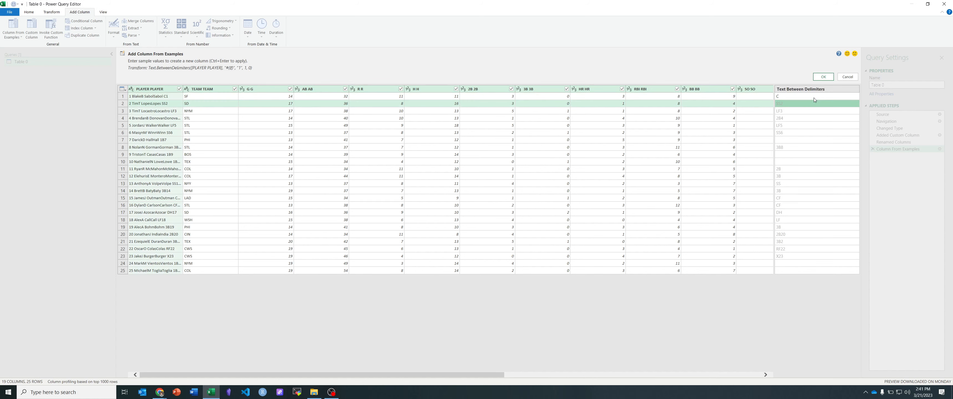
type("SS")
key("Return")
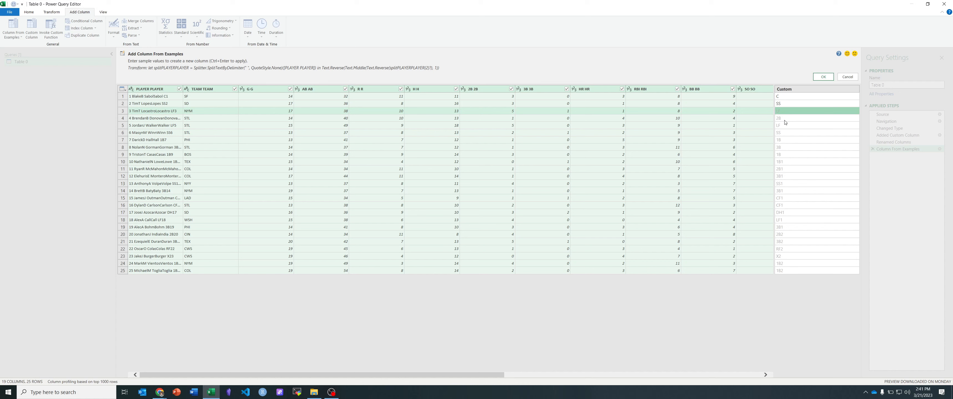
Add the position samples 1B in row 10 and LF in row 3 to the example-based column.
left_click(785, 155)
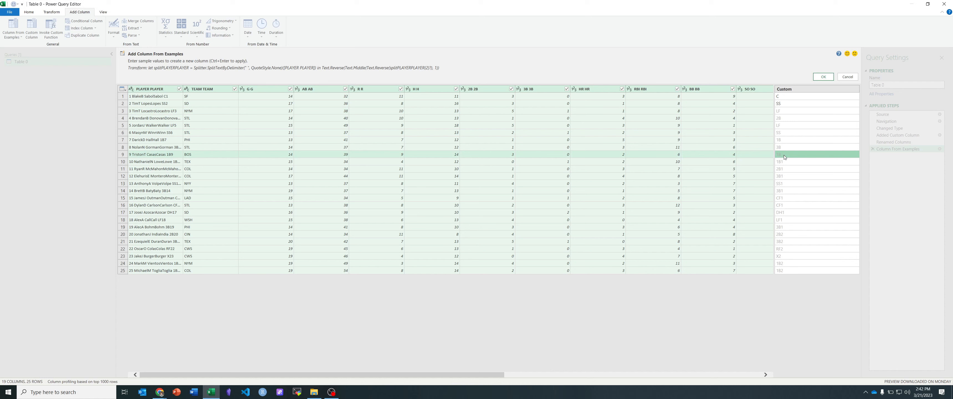
left_click(784, 161)
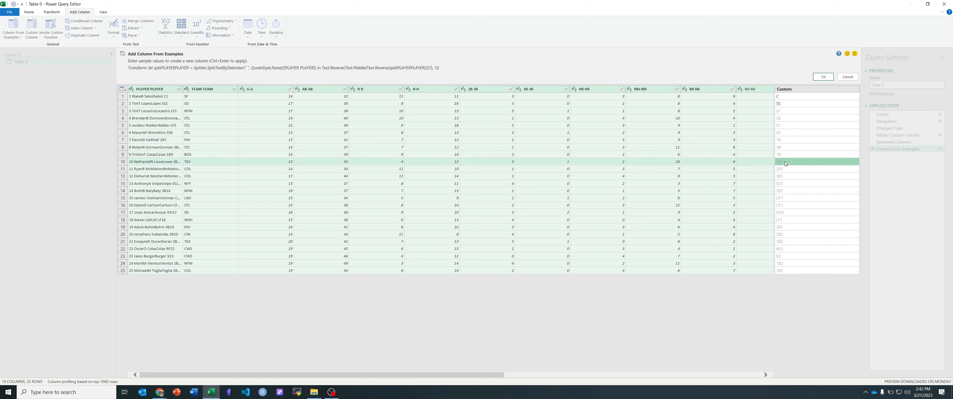
type("1B")
key("Return")
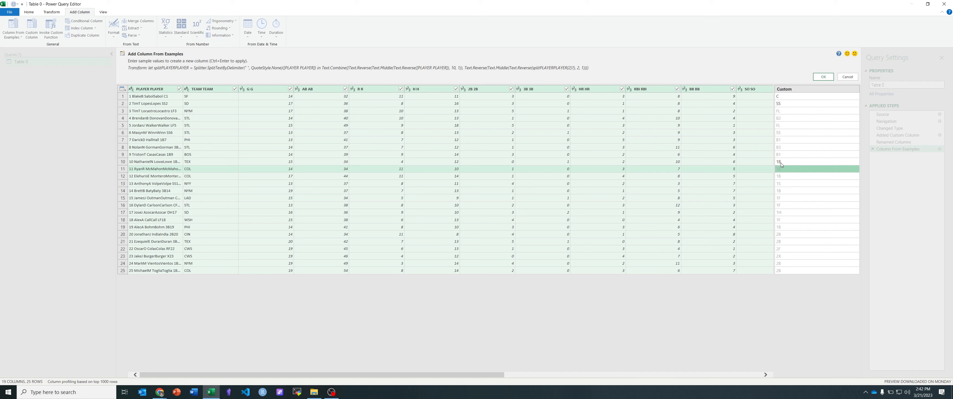
left_click(785, 110)
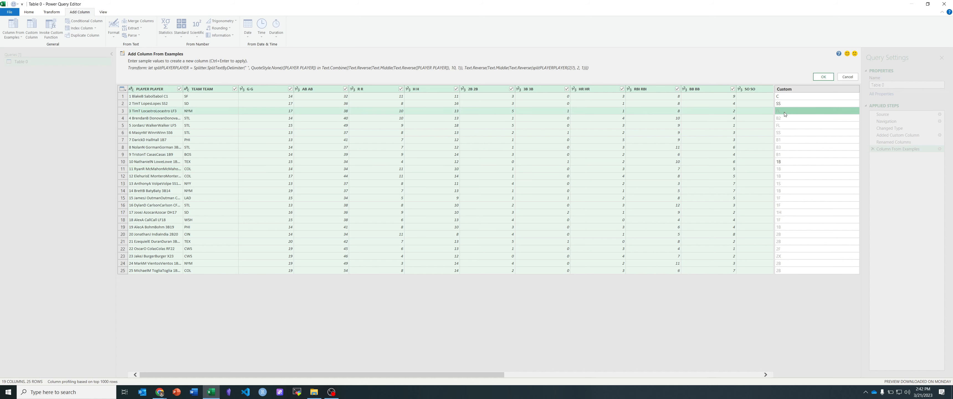
type("LF")
key("Return")
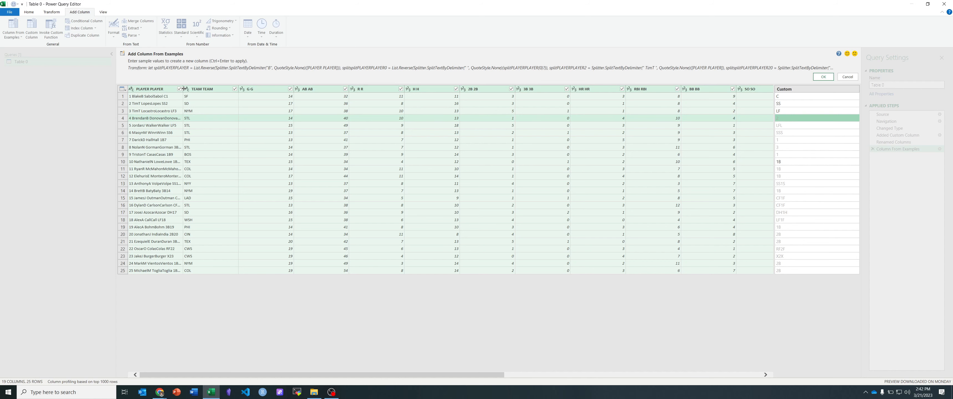
Widen the PLAYER PLAYER column and enter the position samples 2B, LF and SS in rows 4 to 6.
left_click_drag(184, 89, 225, 90)
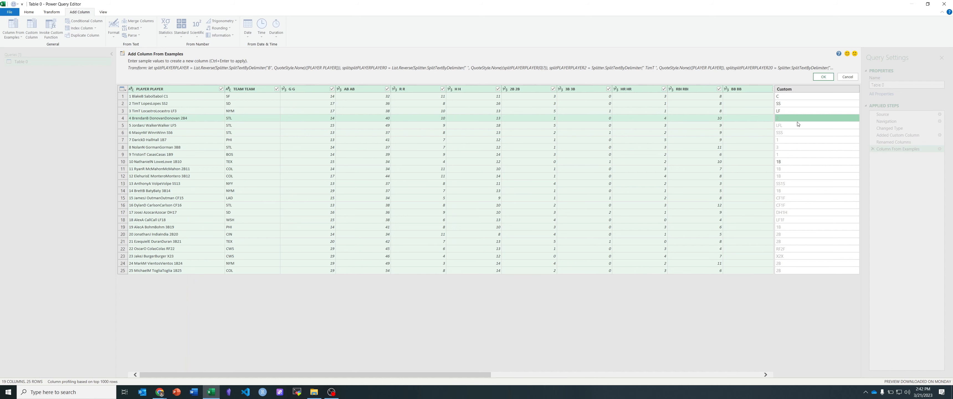
type("2B")
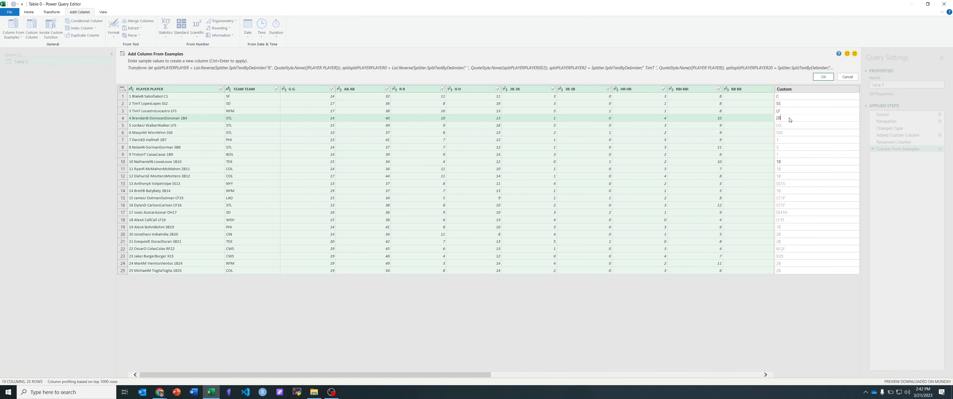
key("Return")
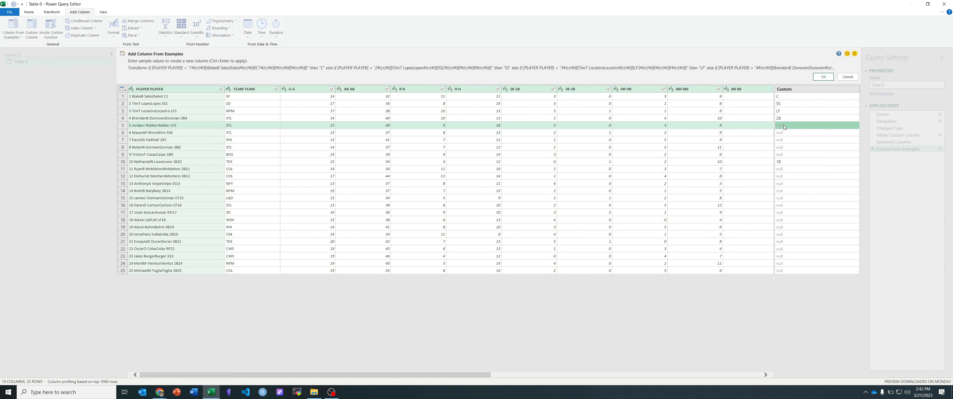
type("LF")
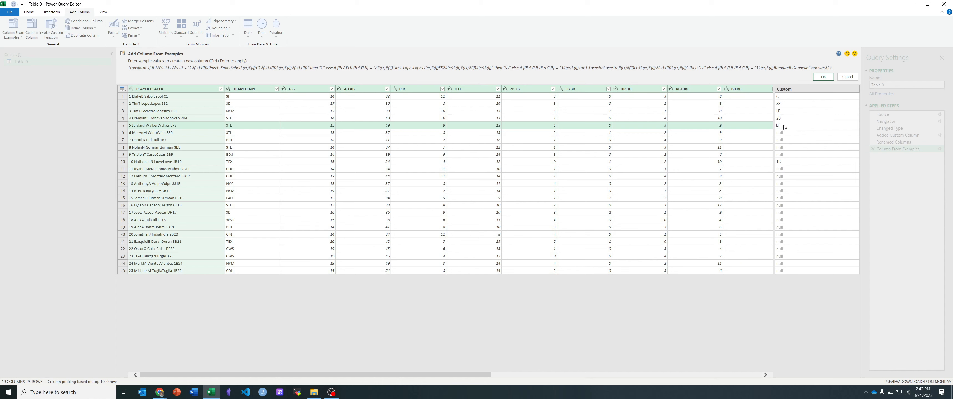
key("Return")
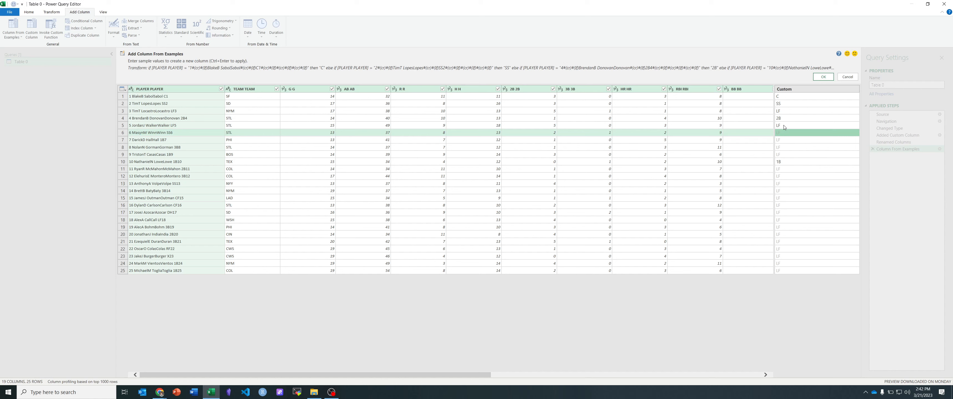
type("SS")
key("Return")
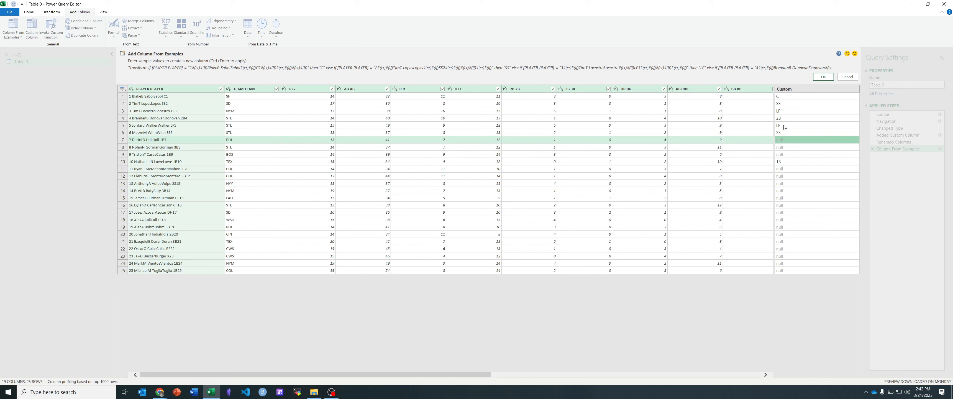
Enter the position samples 1B, 3B and 1B in rows 7 to 9, keeping 1B in row 10.
type("1")
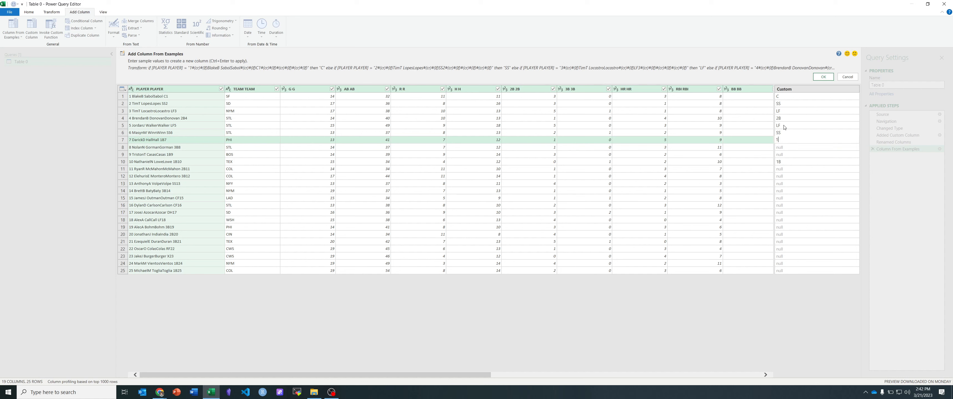
type("SB")
key("Return")
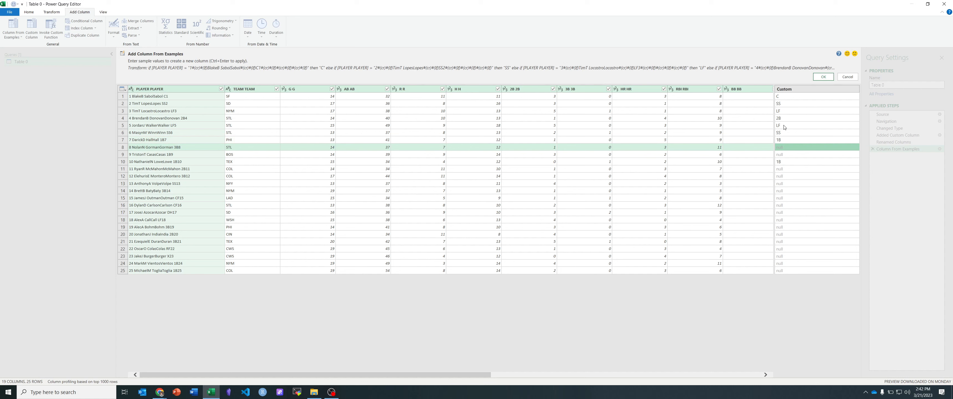
type("3B")
key("Return")
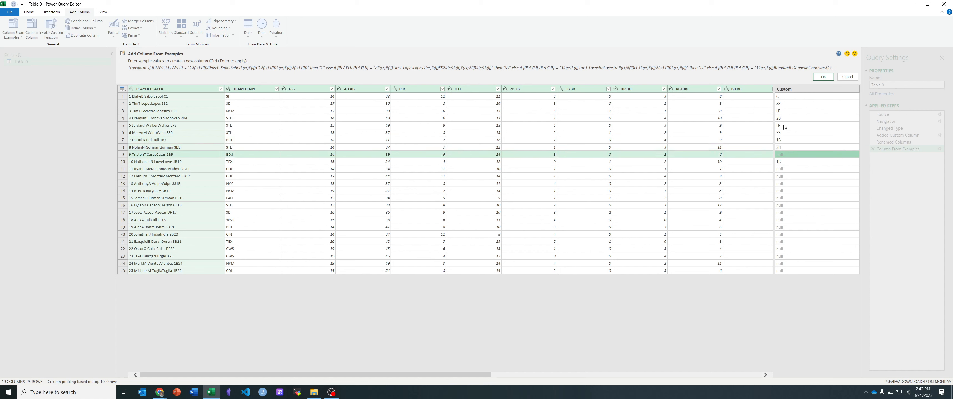
type("1B")
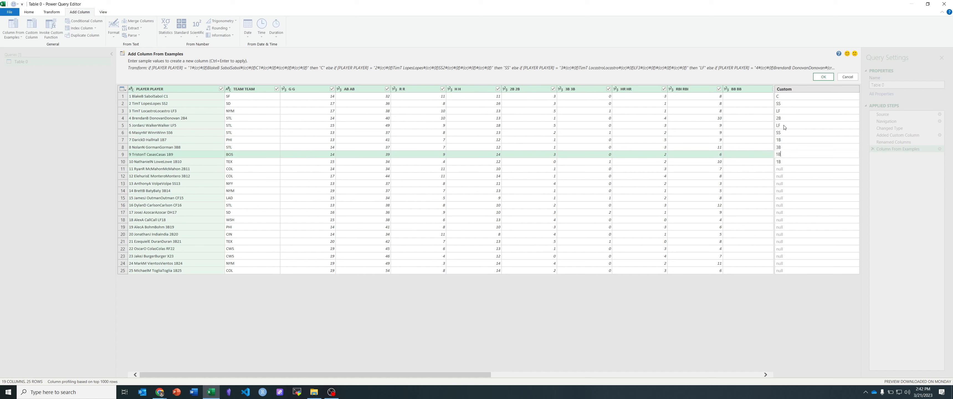
key("Return")
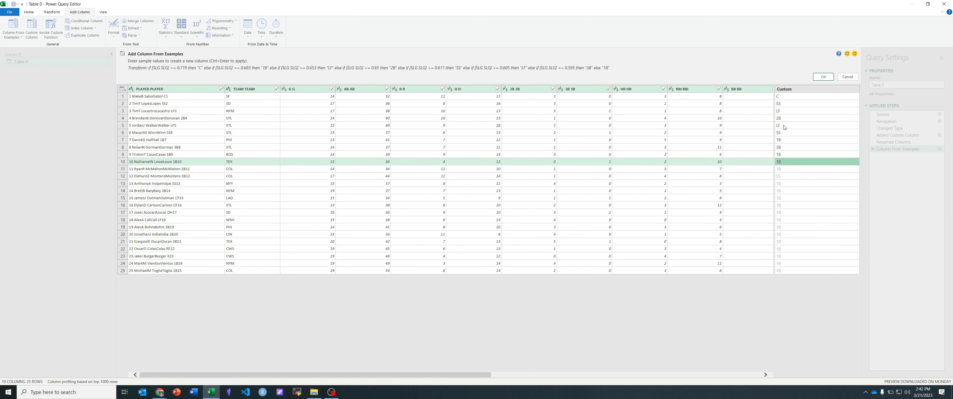
key("Return")
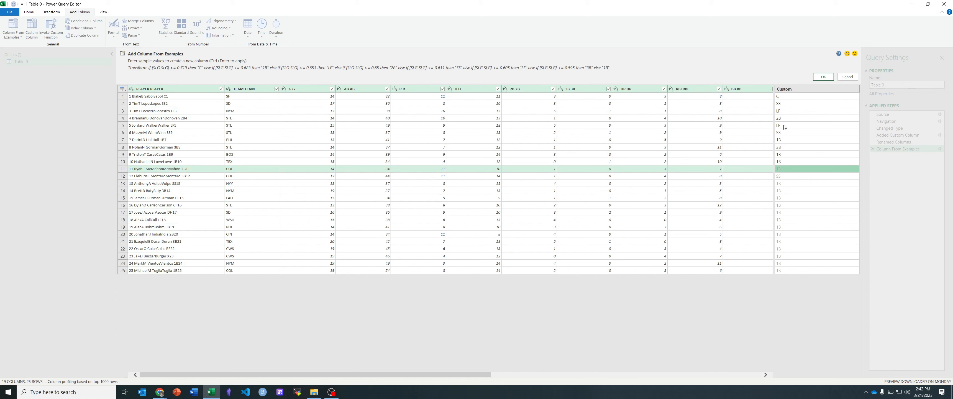
Try the further position samples 2B, 3B and SS in rows 11 to 13, and cancel the example-based column.
type("2B")
key("Return")
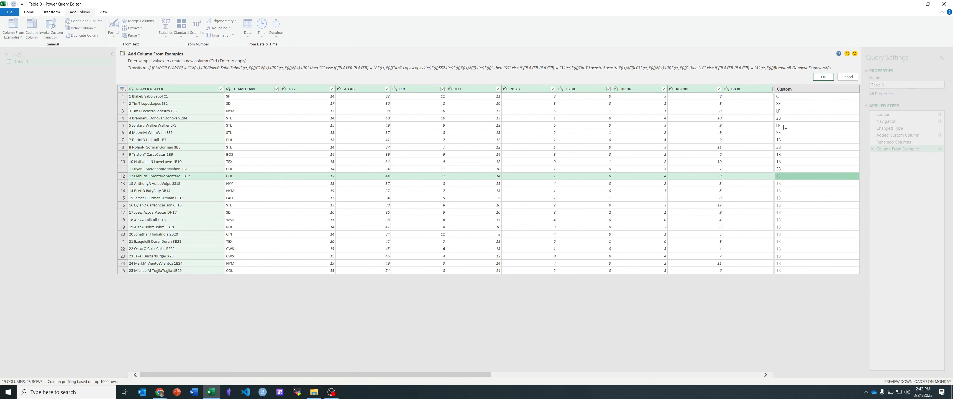
type("3B")
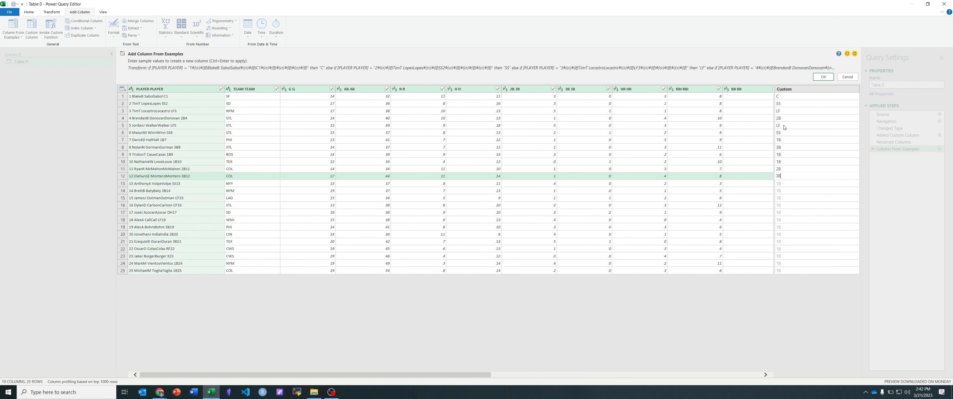
key("Return")
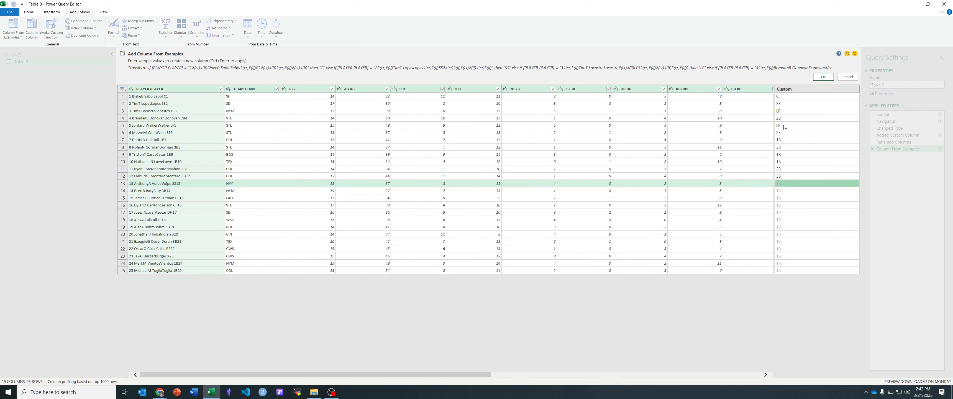
type("SS")
key("Return")
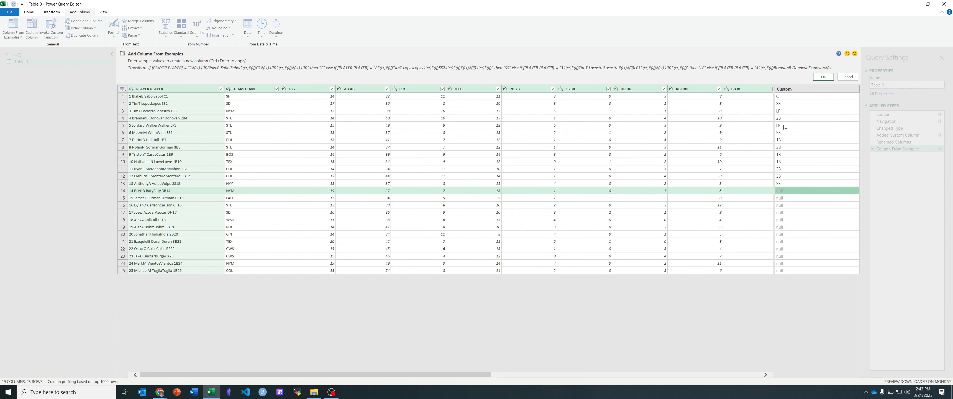
left_click(847, 78)
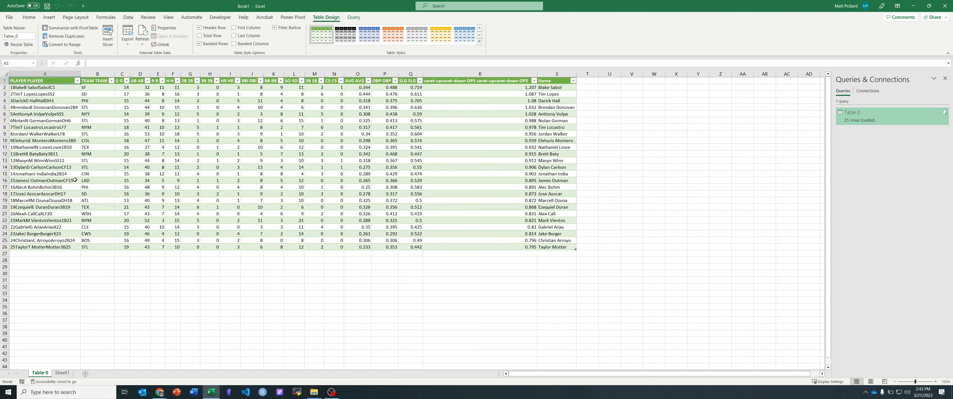
Insert a column before TEAM TEAM in the loaded worksheet table and name it Position.
right_click(96, 74)
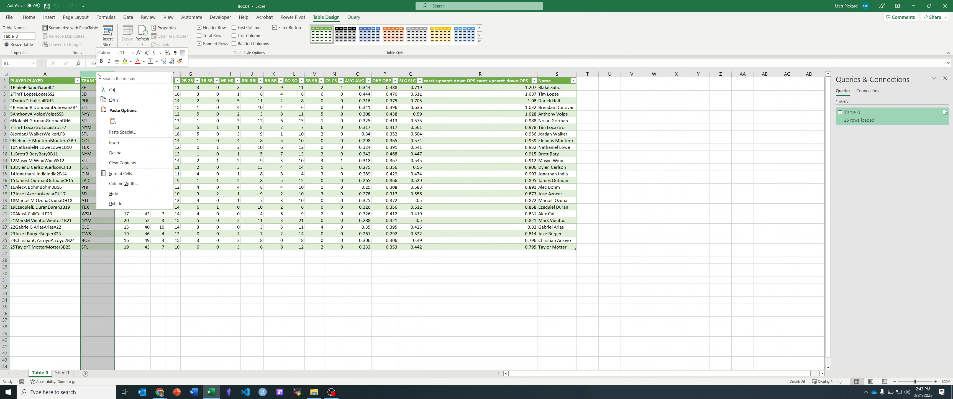
left_click(120, 143)
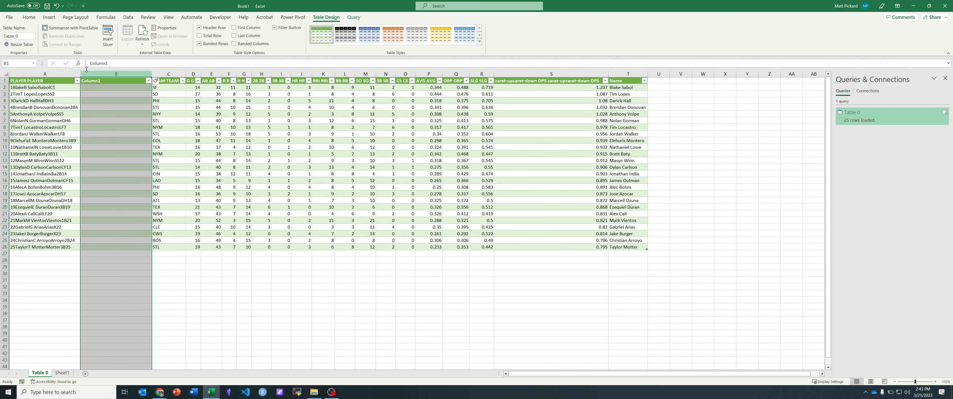
left_click(91, 79)
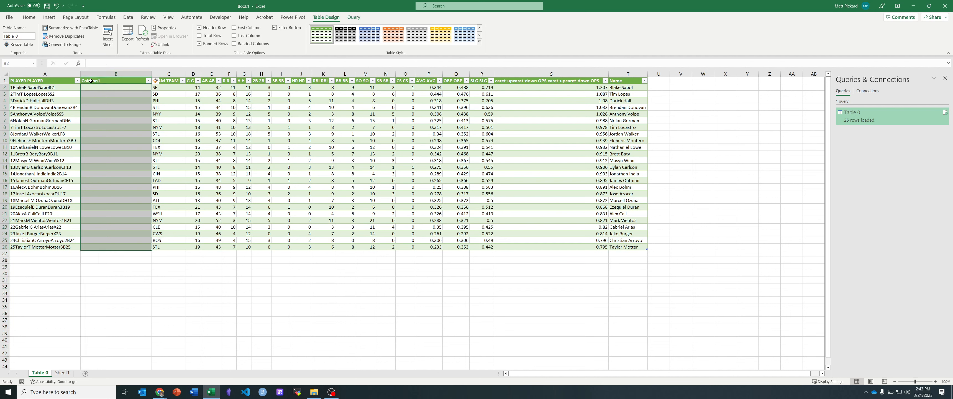
left_click(91, 80)
type("PO")
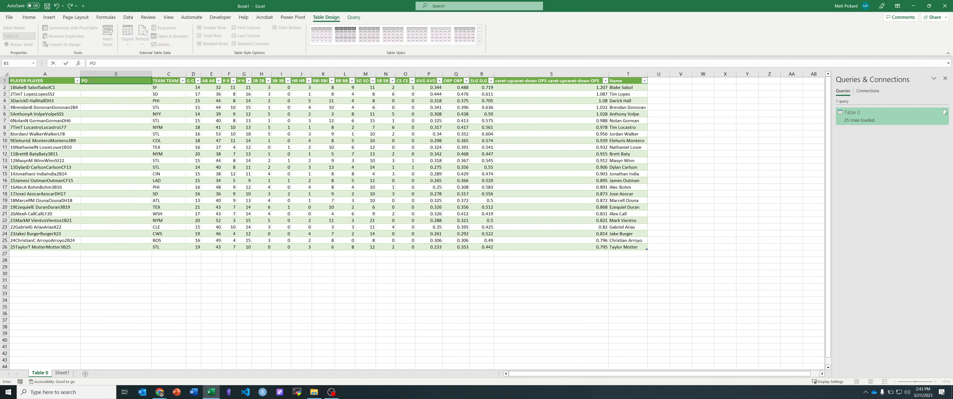
type("ops")
key("Return")
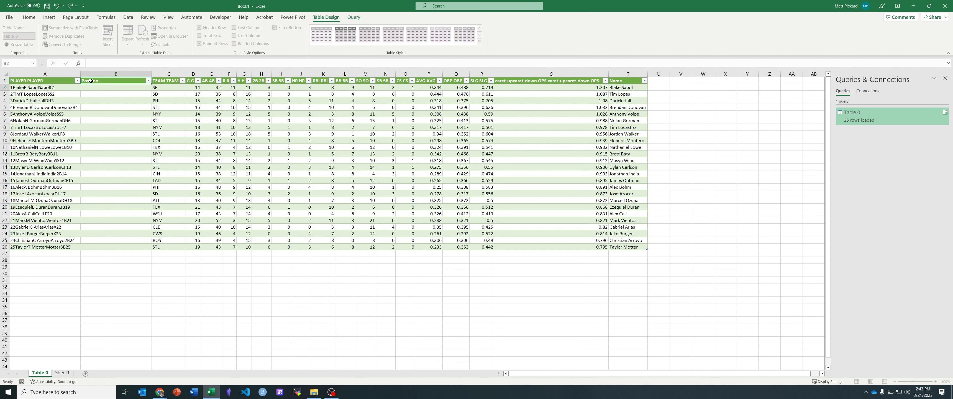
Enter the positions C, SS and DH in rows 2 to 4 of the Position column.
type("C")
key("Return")
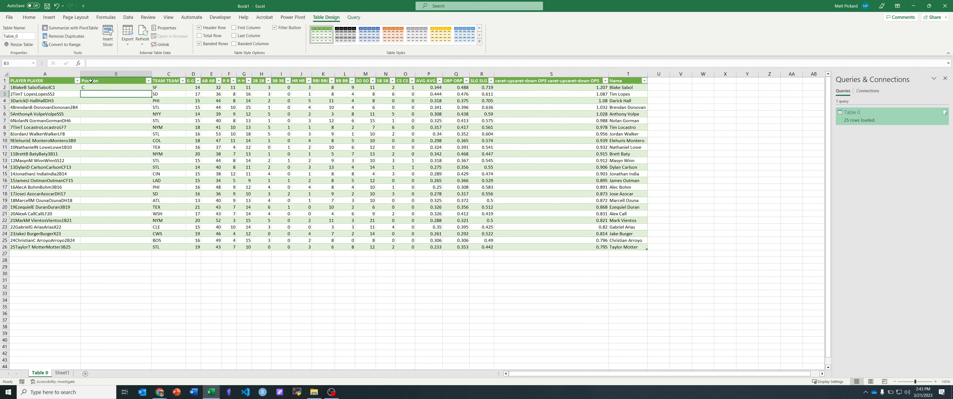
type("SS")
key("Escape")
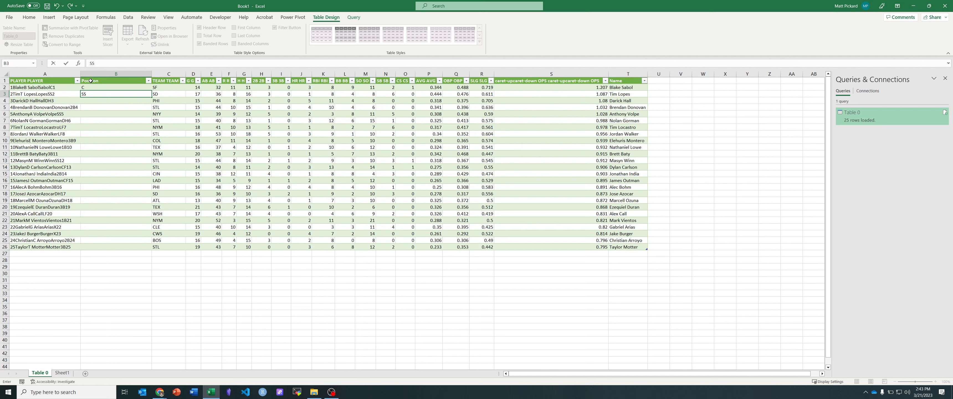
key("Return")
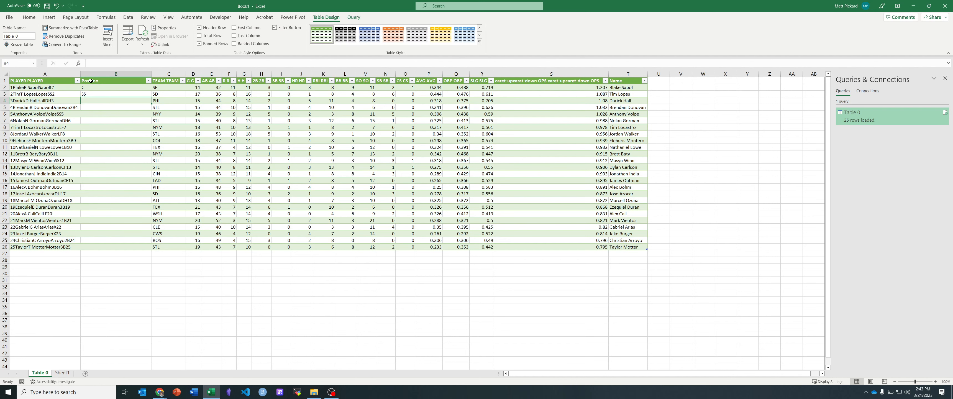
type("DH")
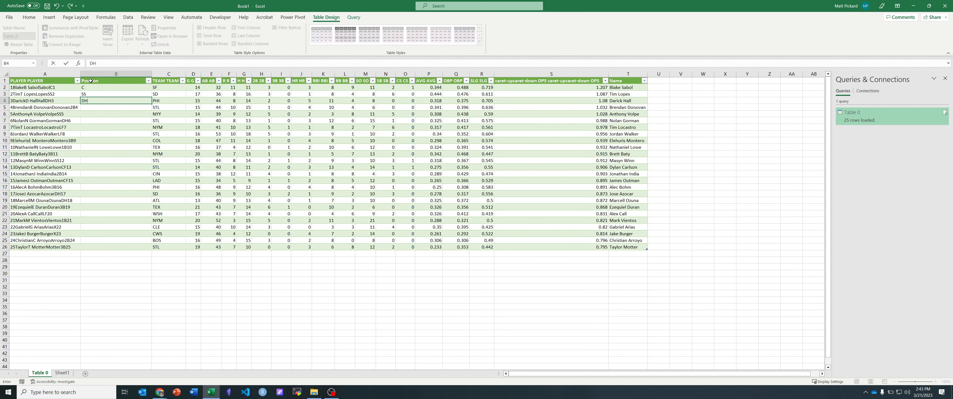
key("Return")
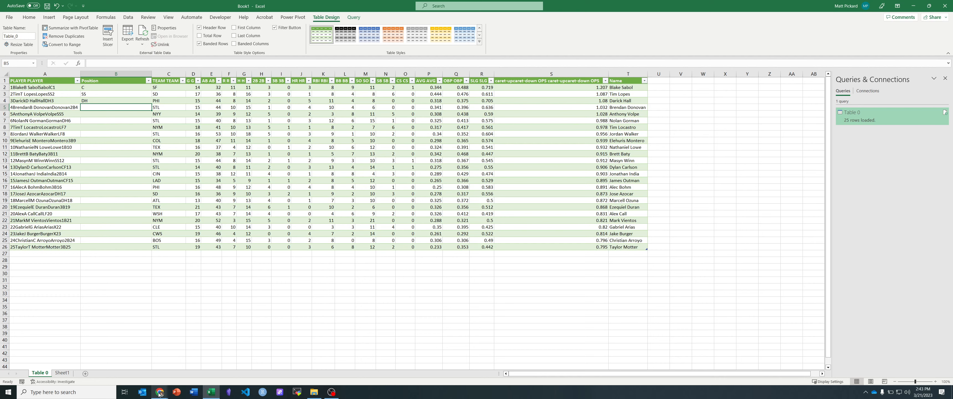
Check the fourth player's position on the MLB stats page in the browser, and enter 2B in row 5 of the Excel Position column.
mouse_move(160, 392)
mouse_move(130, 377)
left_click(176, 378)
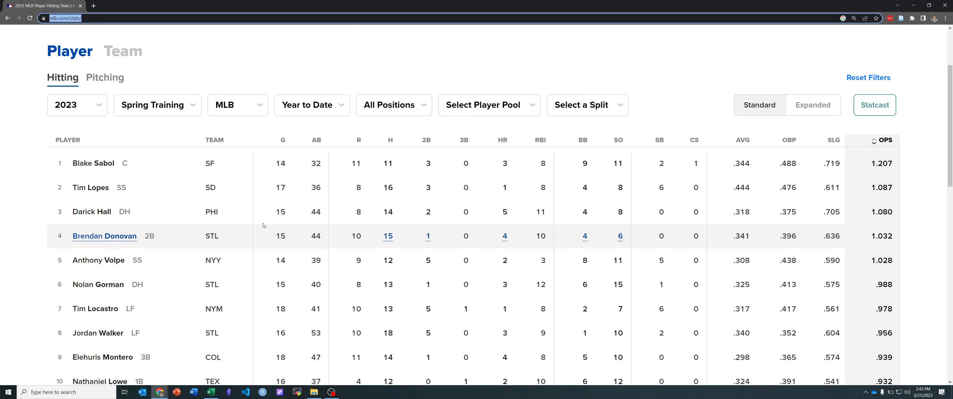
left_click(913, 5)
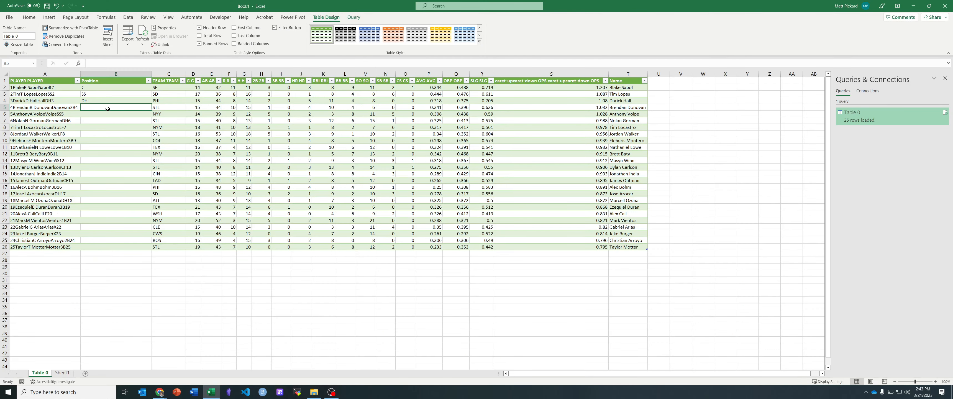
type("2B")
key("Return")
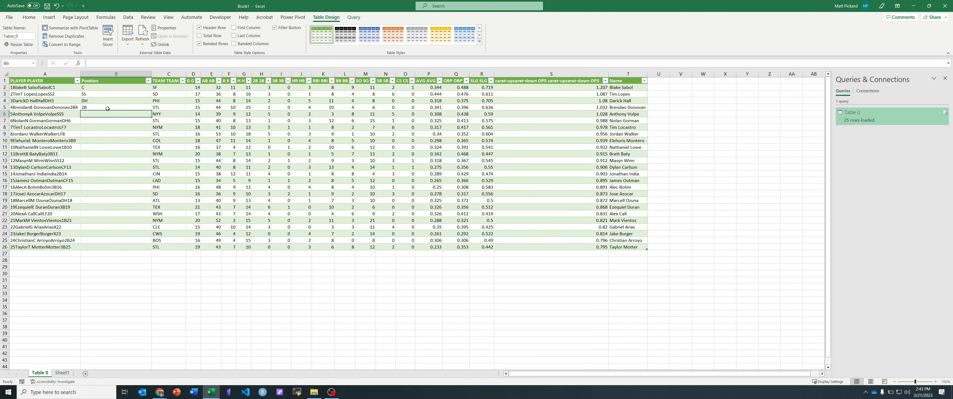
Enter SS in row 6 and Flash Fill the rest of the Position column.
type("SS")
key("Return")
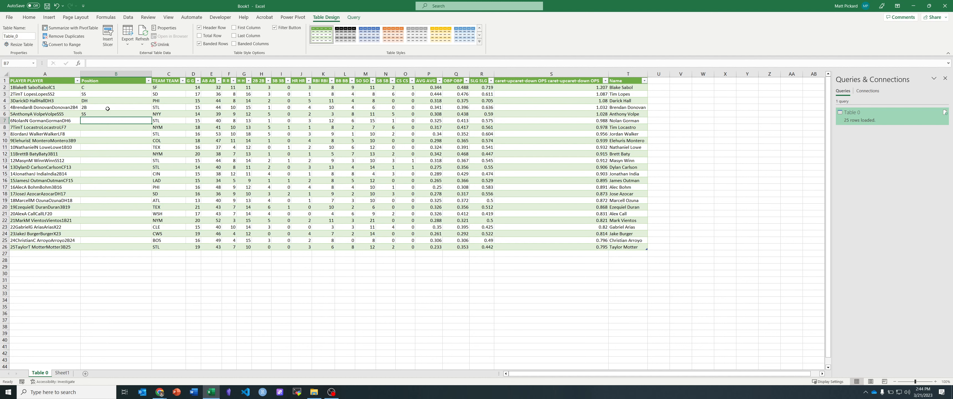
key("ctrl+e")
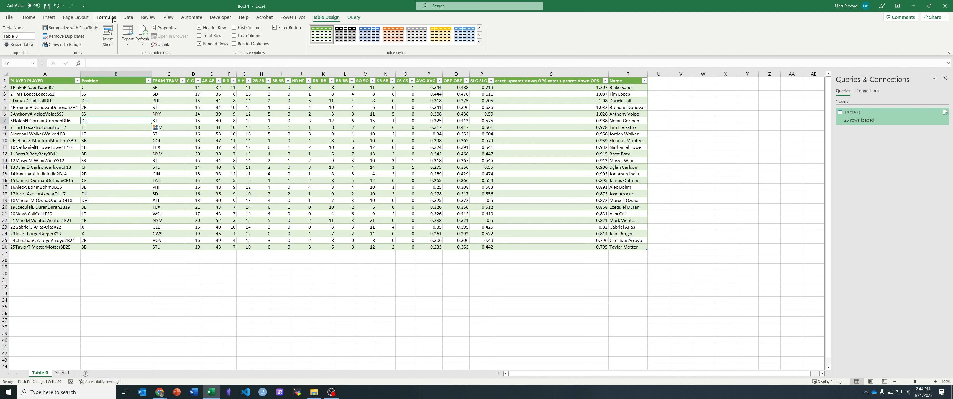
left_click(128, 17)
left_click(10, 35)
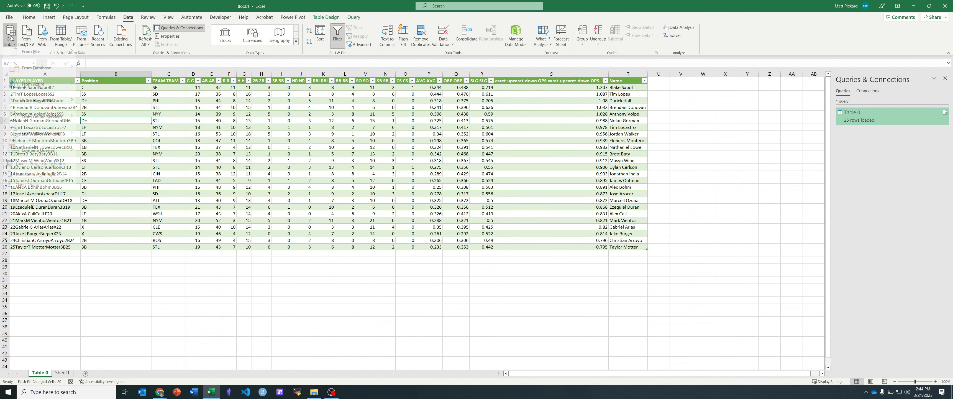
left_click(41, 168)
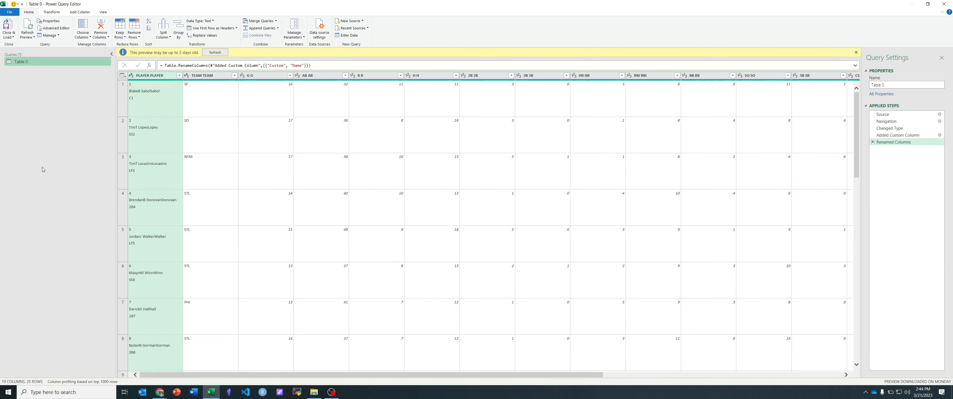
left_click_drag(323, 373, 135, 289)
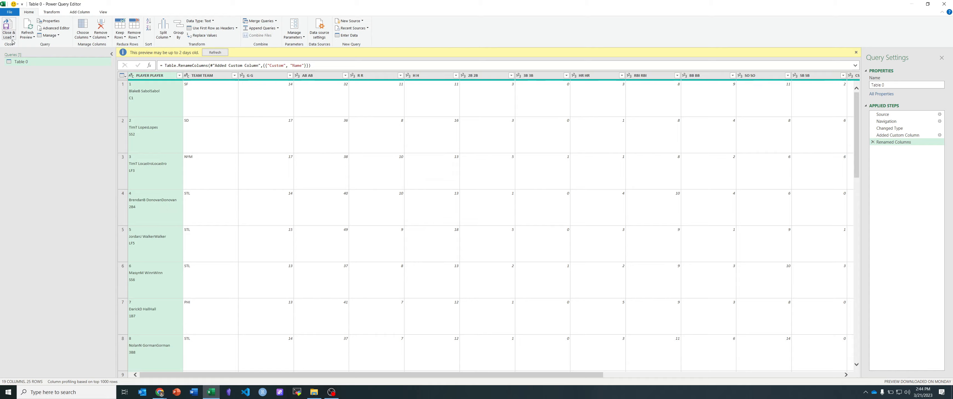
left_click(944, 4)
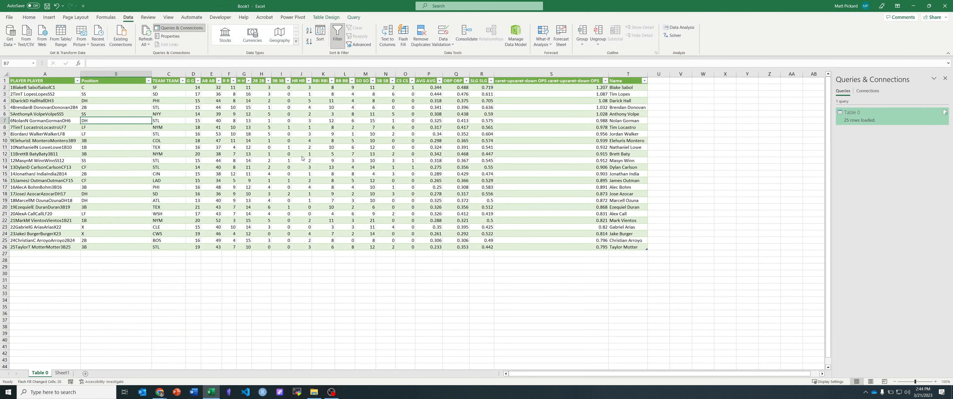
Load the worksheet table into Power Query as a new query and rename that query Table_1.
left_click(61, 134)
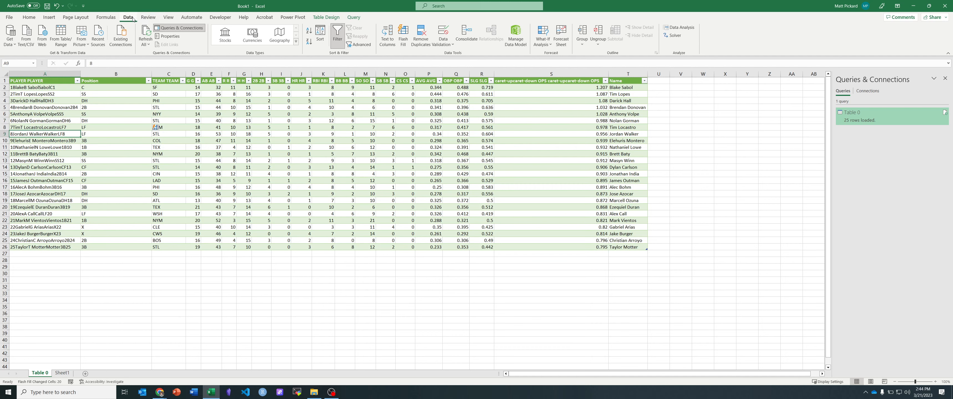
left_click(58, 32)
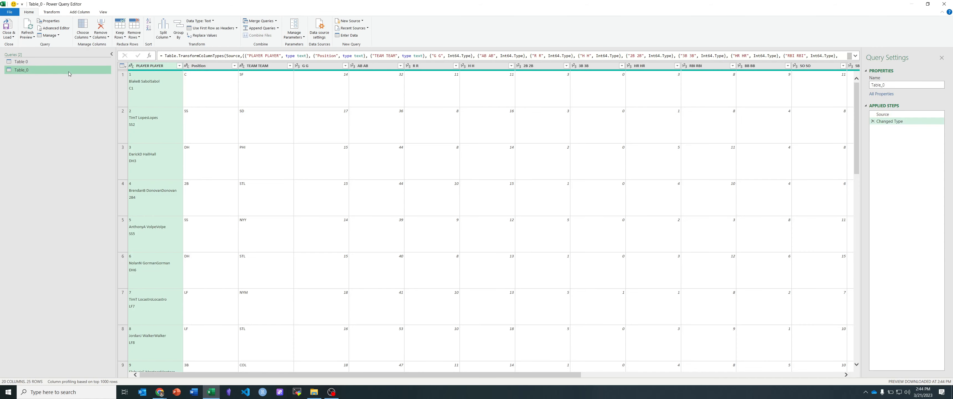
double_click(34, 69)
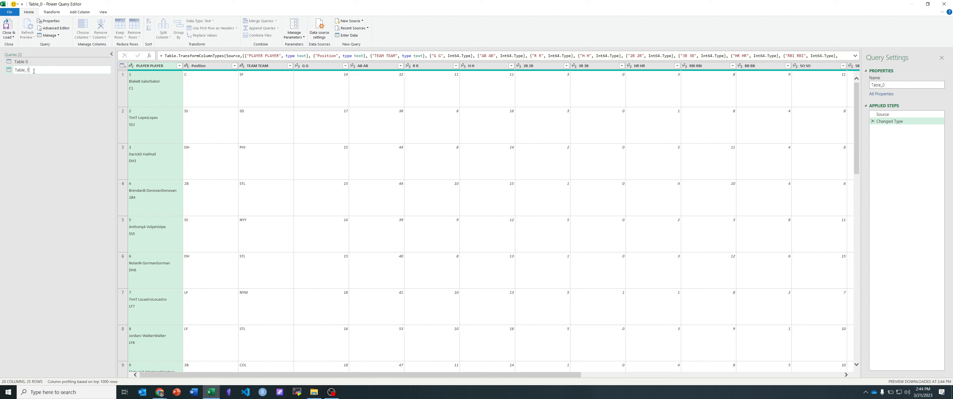
type("1")
key("Return")
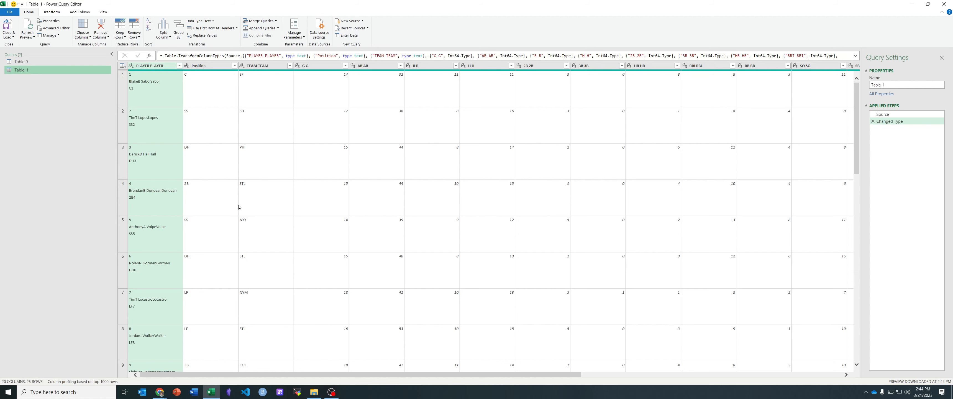
Move the Name column from the end of the table to directly after PLAYER PLAYER.
left_click_drag(308, 374, 633, 373)
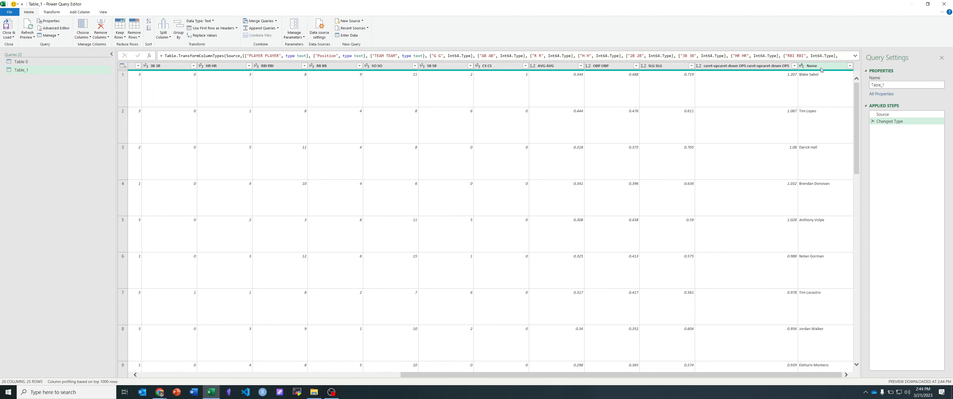
mouse_move(821, 70)
left_mouse_down()
mouse_move(99, 91)
mouse_move(174, 85)
mouse_move(120, 79)
mouse_move(186, 81)
left_mouse_up()
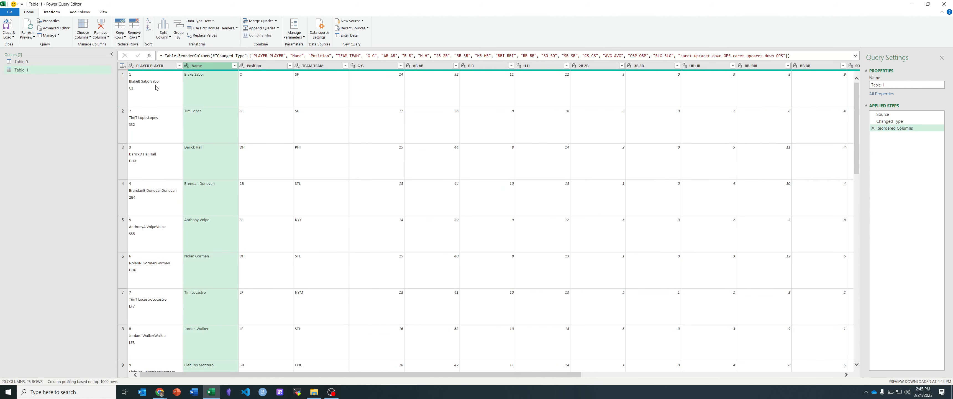
right_click(197, 66)
Add a column from examples that extracts the leading number of PLAYER PLAYER, using the samples 1 and 2.
left_click(175, 69)
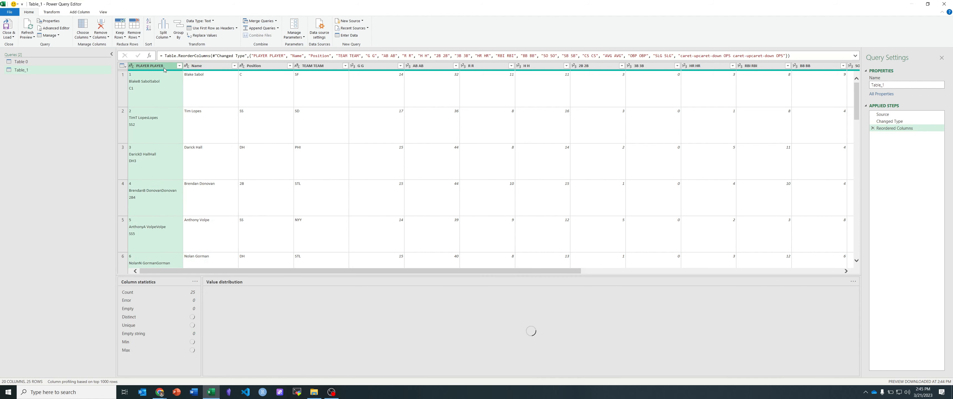
left_click(79, 12)
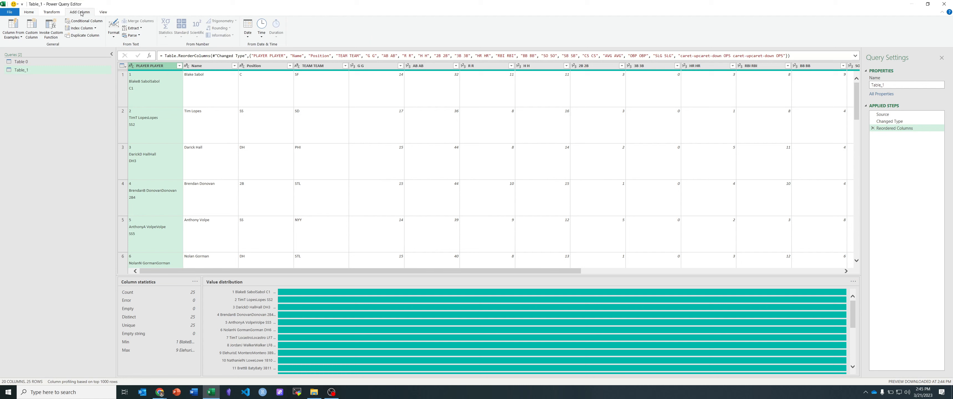
left_click(13, 28)
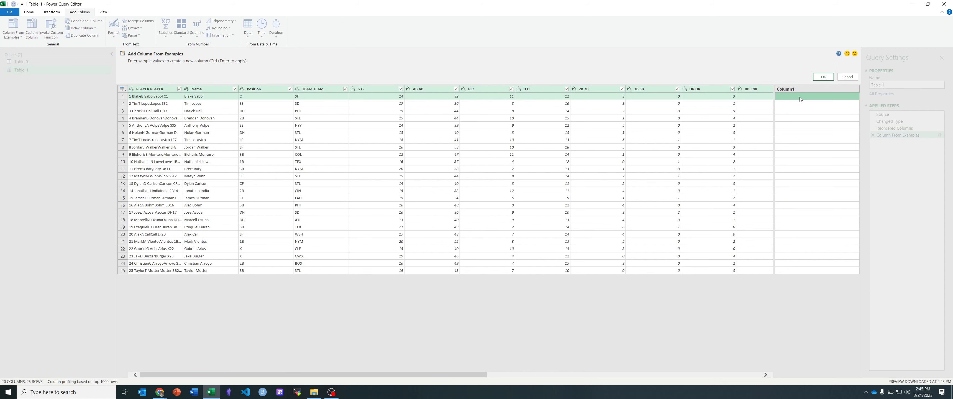
type("1")
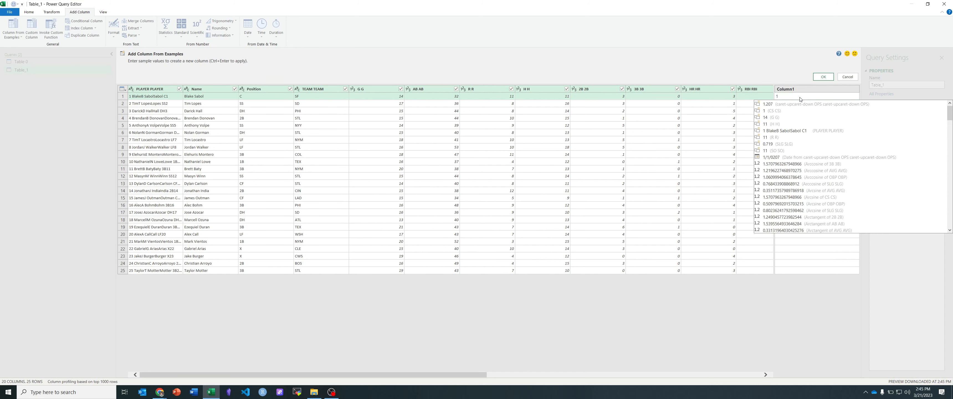
key("Return")
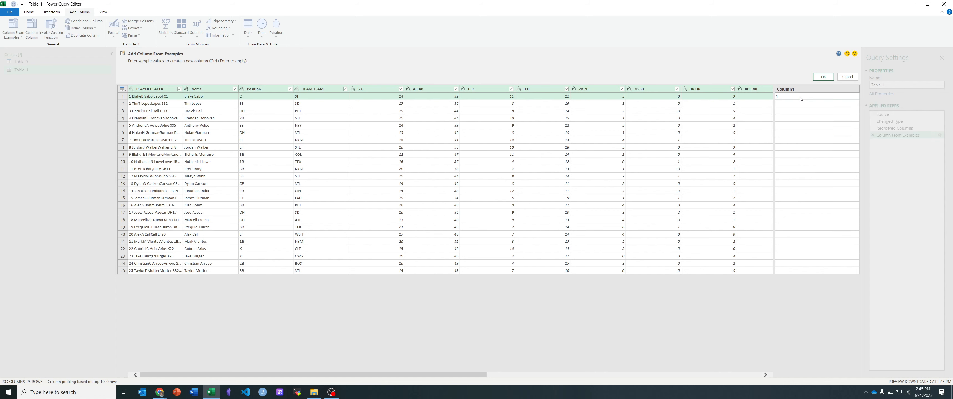
type("2")
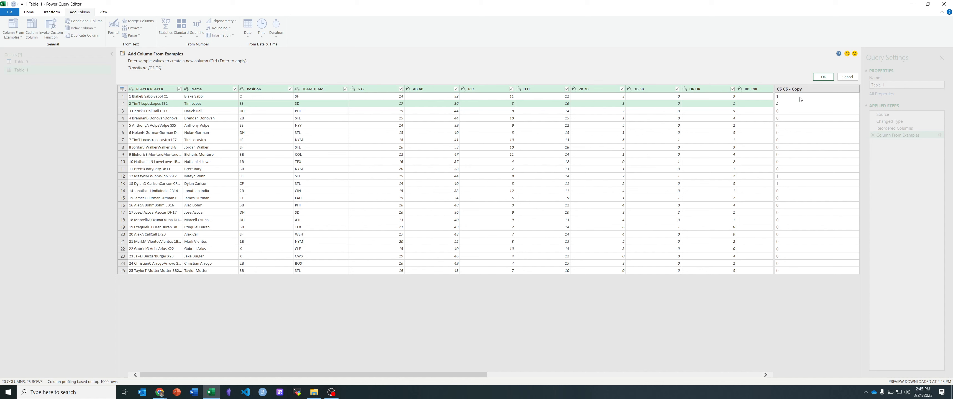
key("Return")
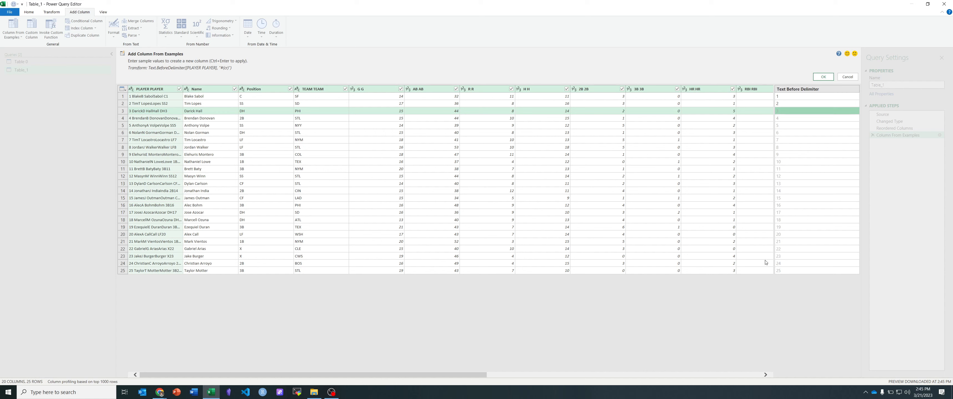
left_click(829, 78)
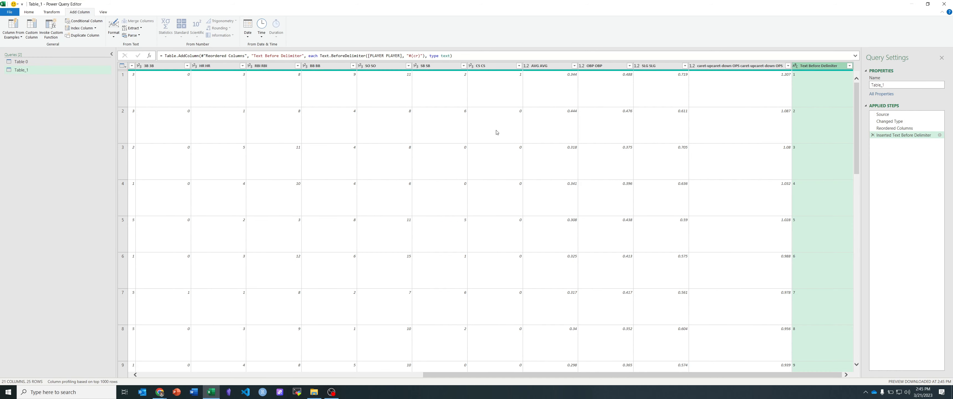
Rename the Text Before Delimiter column to Rank.
double_click(831, 66)
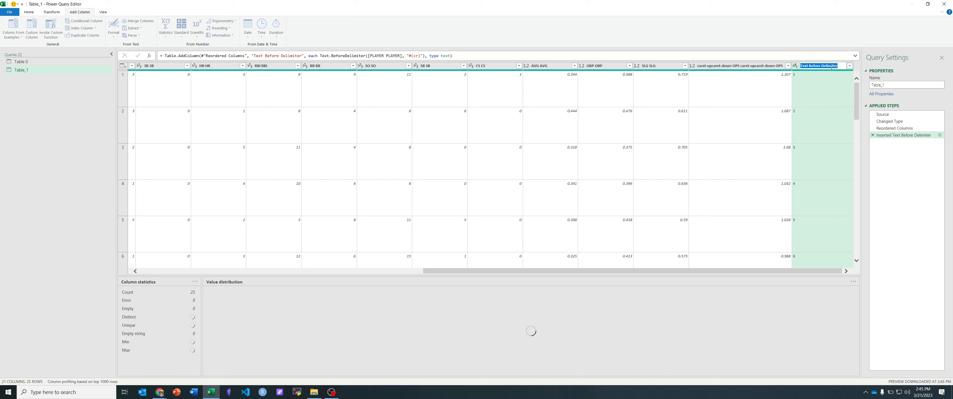
type("Rank")
key("Return")
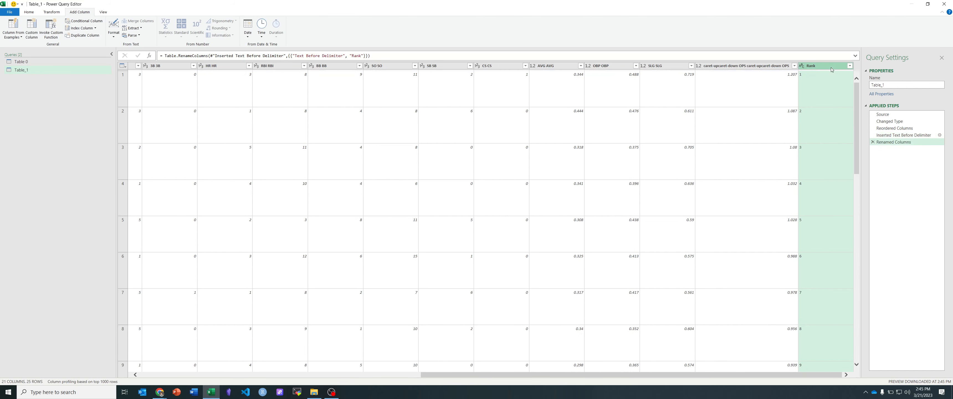
Move the Rank column to directly before Name and remove the PLAYER PLAYER column.
right_click(828, 67)
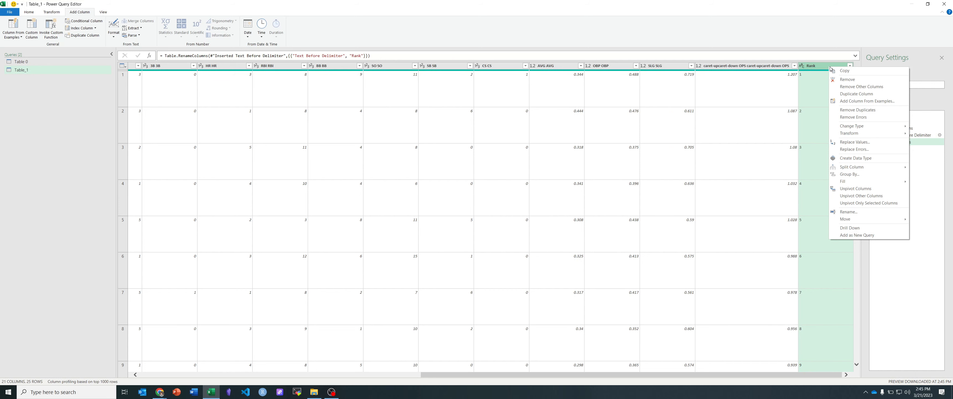
left_click(819, 66)
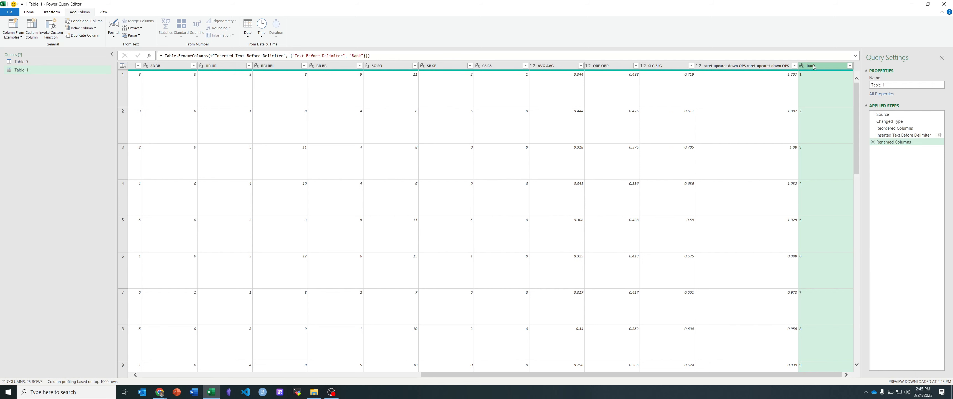
left_click_drag(817, 66, 192, 58)
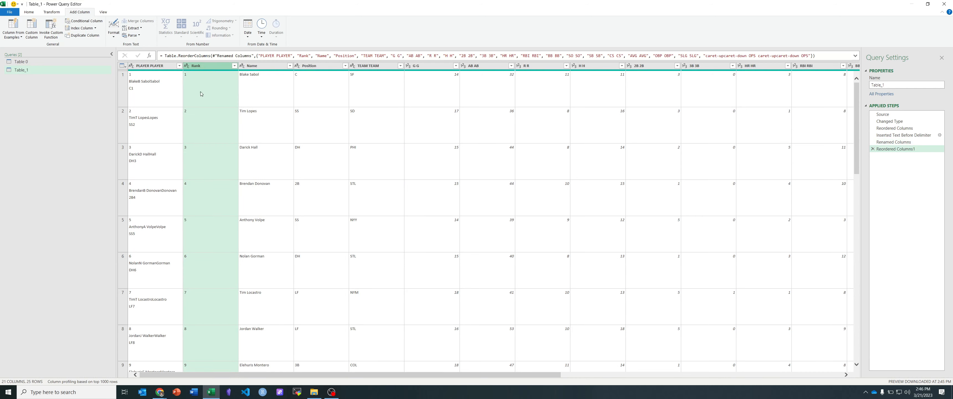
right_click(145, 68)
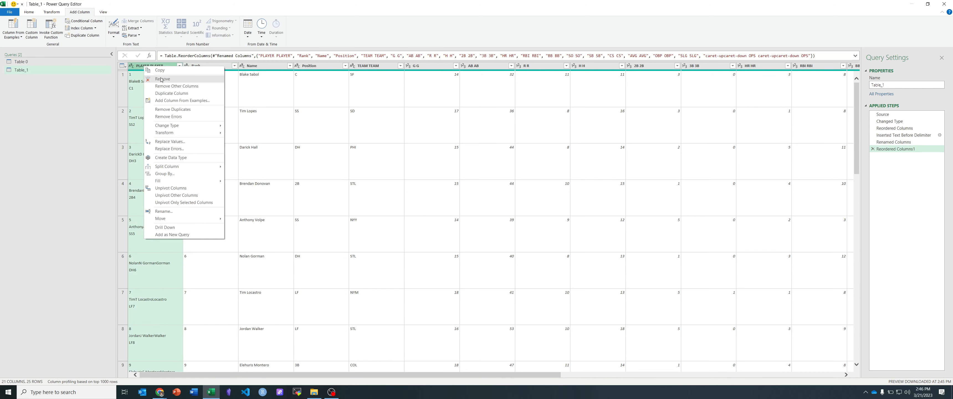
left_click(154, 86)
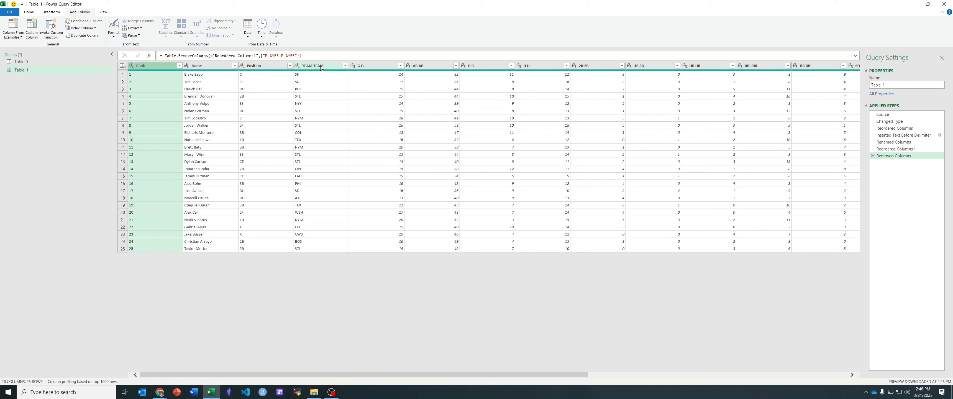
Rename the TEAM TEAM column to TEAM.
left_click(312, 75)
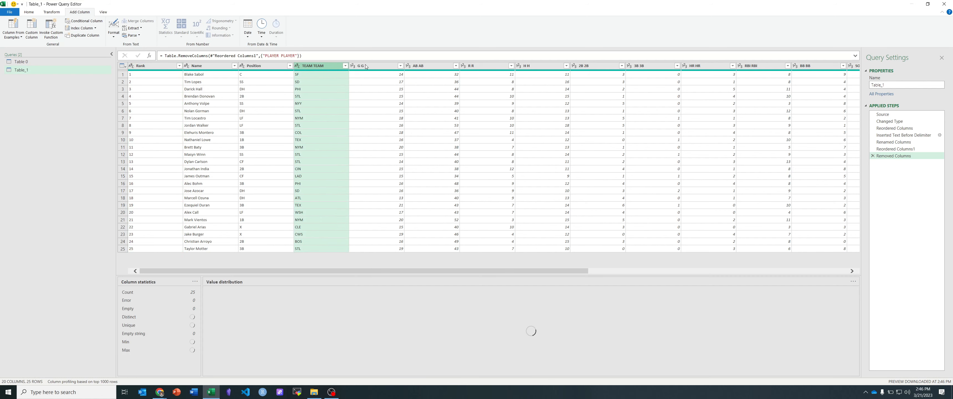
left_click(370, 74)
left_click(450, 68)
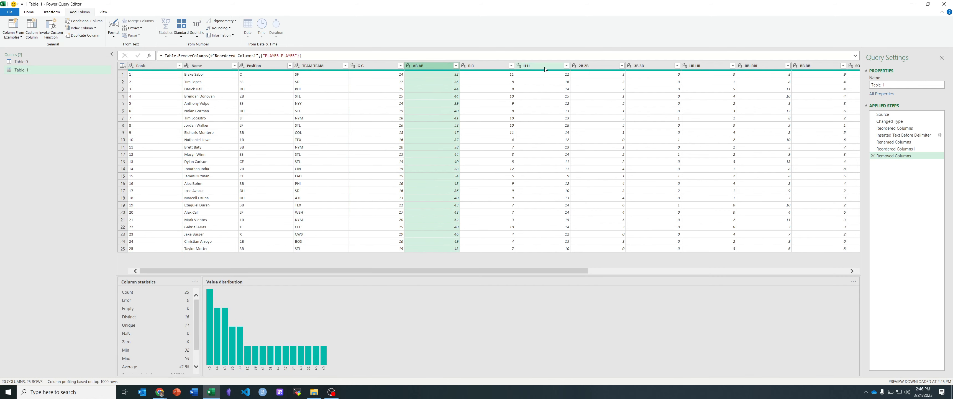
double_click(321, 68)
type("T")
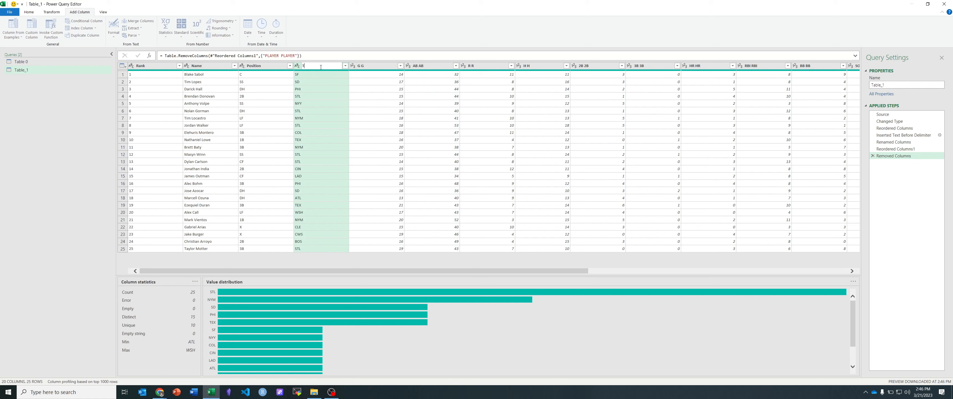
type("EAM")
key("Return")
Rename the G G column to G.
left_click(373, 68)
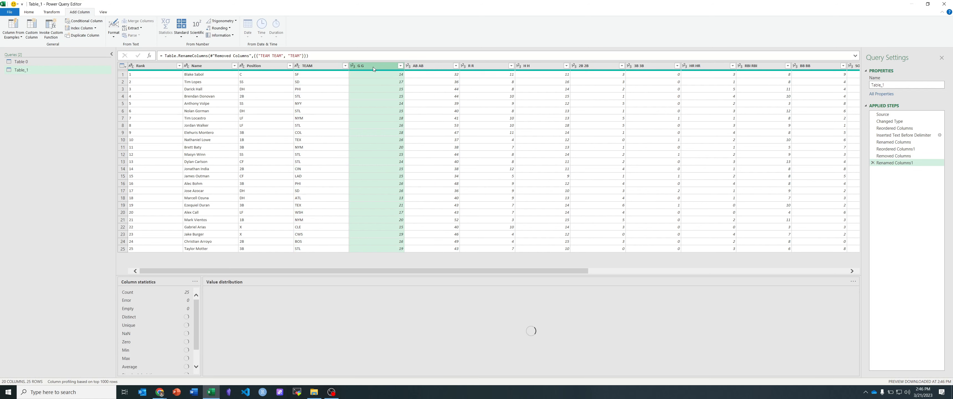
double_click(373, 67)
type("G")
key("Return")
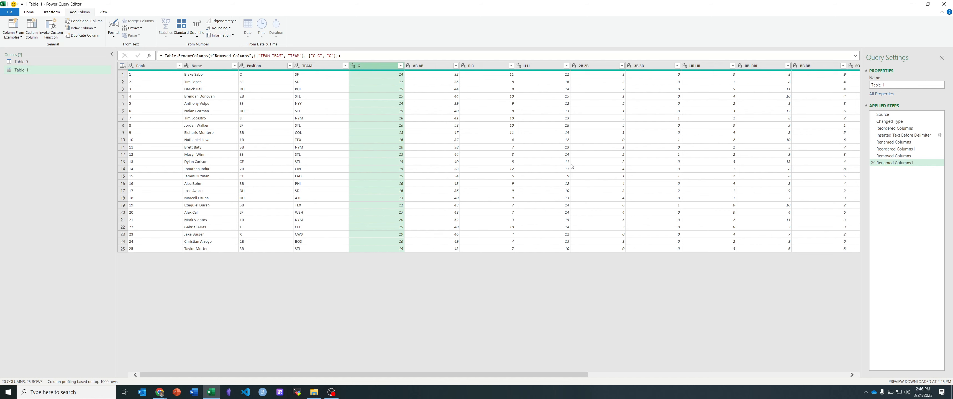
Delete the Renamed Columns1 and Removed Columns steps from the Table_1 query's applied steps.
left_click(873, 163)
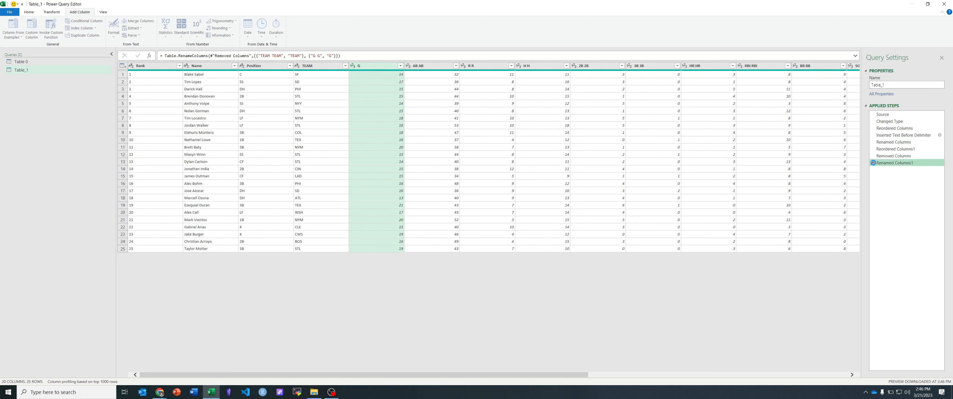
left_click(873, 156)
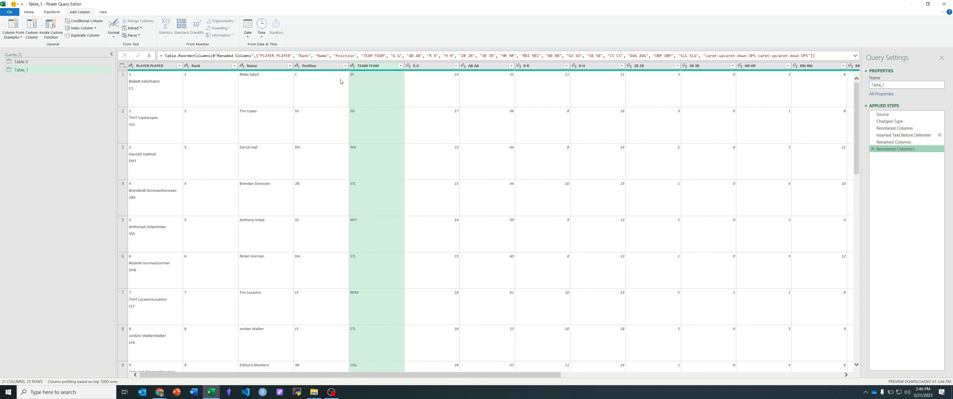
Shorten the header of the table's last column, caret-upcaret-down OPS caret-upcaret-down OPS, to OPS OPS.
left_click(391, 68)
left_click_drag(456, 272, 759, 271)
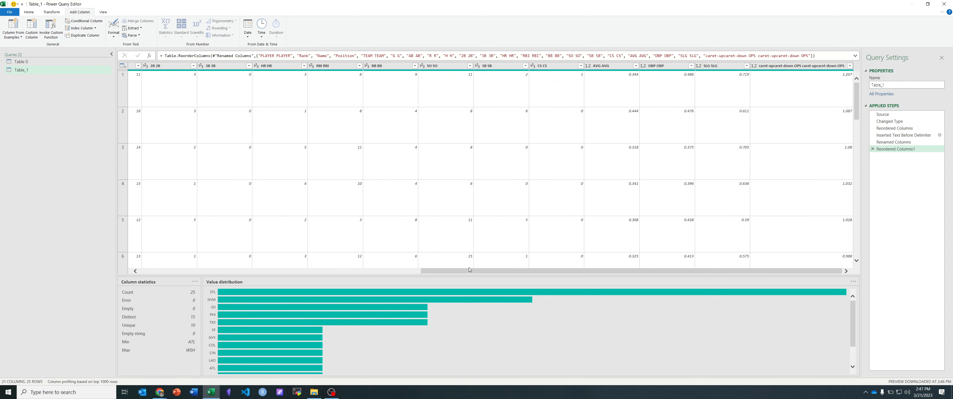
left_click_drag(471, 272, 471, 272)
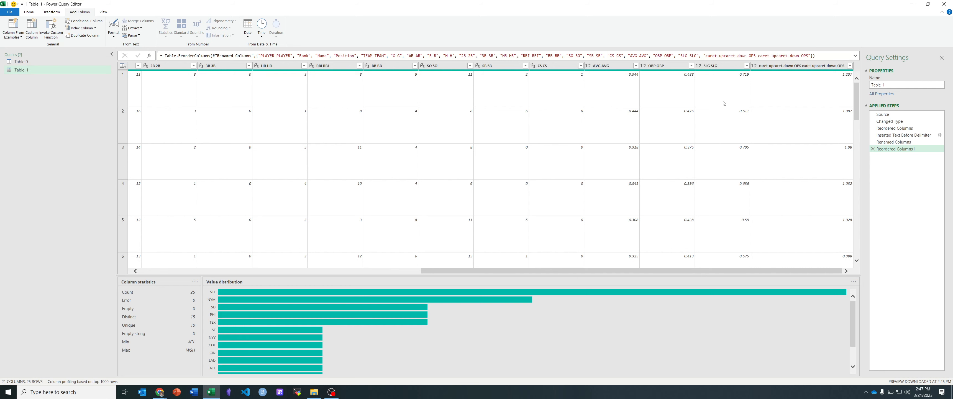
double_click(771, 68)
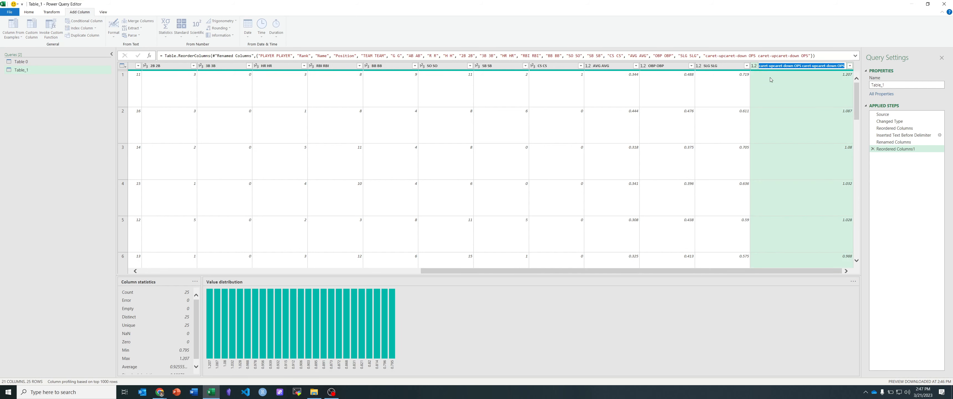
key("End")
key("ctrl+shift+Left")
key("ctrl+shift+Left")
key("ctrl+shift+Left")
key("BackSpace")
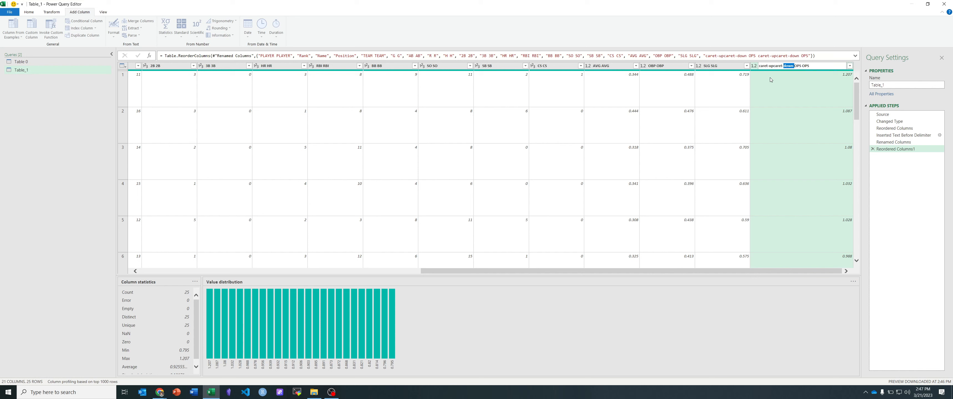
key("BackSpace")
key("Return")
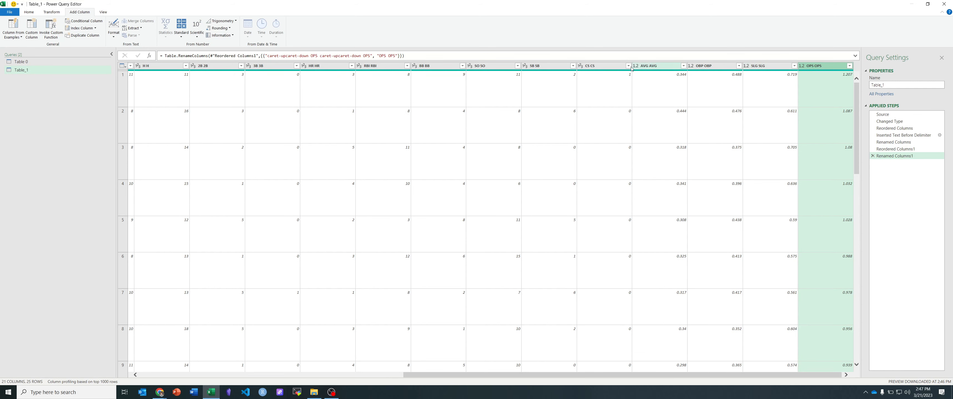
Unpivot all columns from TEAM TEAM through OPS OPS into attribute and value columns.
mouse_move(553, 375)
left_mouse_down()
mouse_move(447, 375)
mouse_move(559, 373)
left_mouse_up()
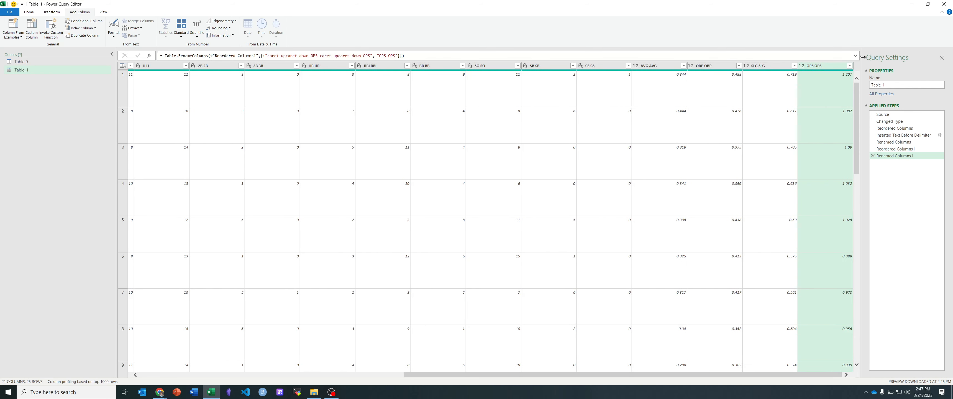
left_click(828, 68)
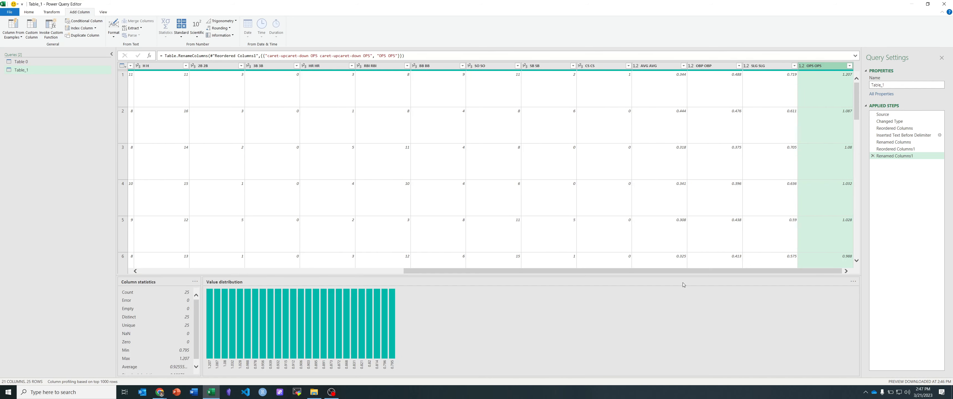
left_click_drag(687, 273, 442, 271)
left_click(288, 66, "shift")
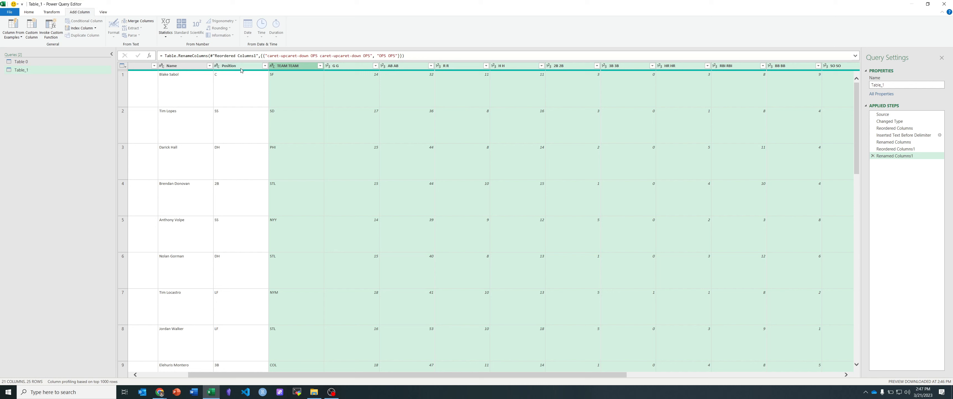
left_click(52, 12)
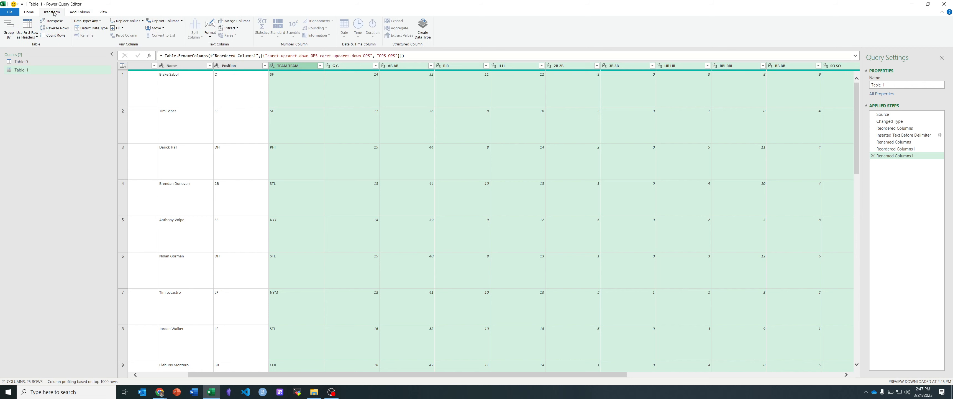
left_click(171, 23)
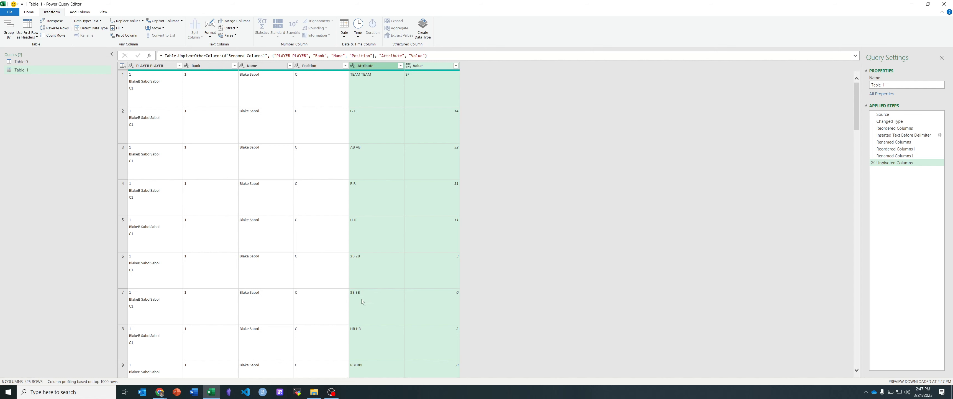
Review the unpivoted Attribute and Value rows, and delete the Unpivoted Columns step.
scroll(369, 190, "down", 2)
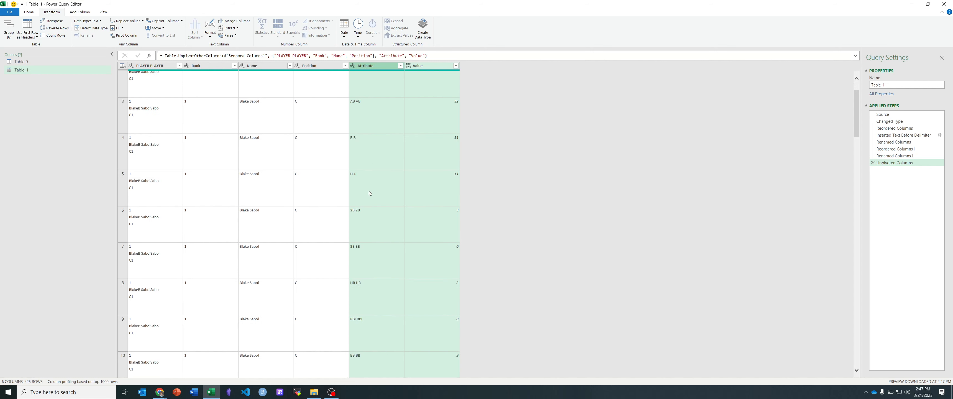
scroll(375, 294, "down", 6)
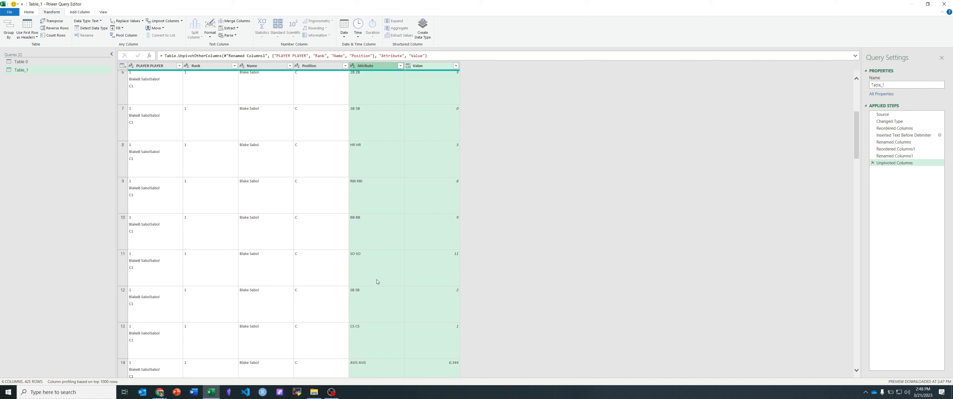
scroll(375, 271, "up", 8)
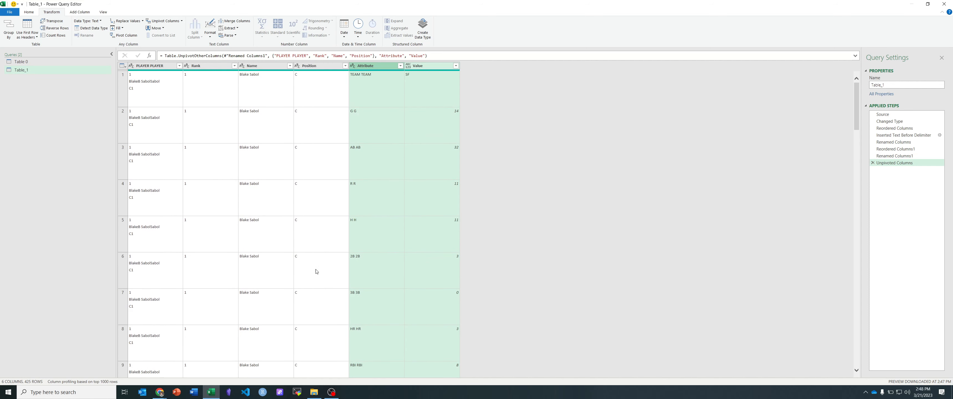
left_click(873, 163)
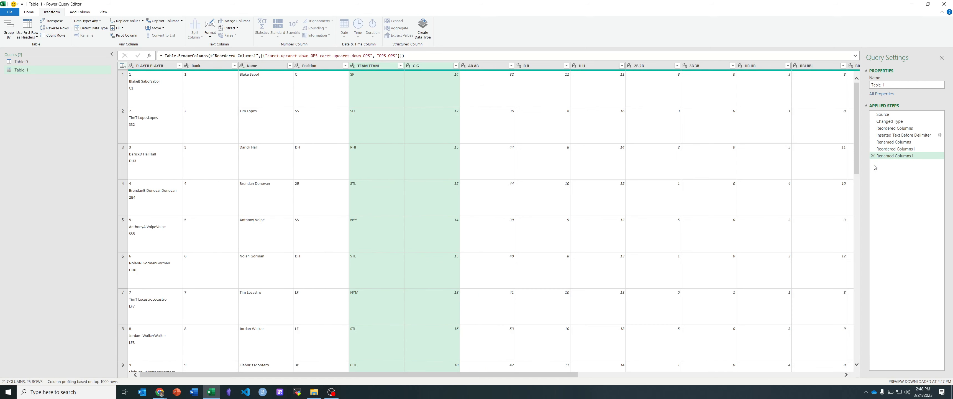
left_click_drag(550, 375, 834, 355)
key("ctrl+a")
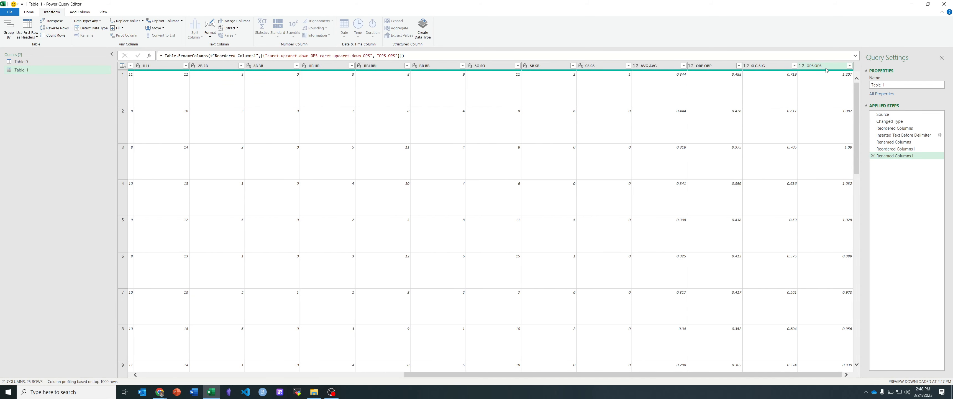
left_click_drag(564, 375, 250, 371)
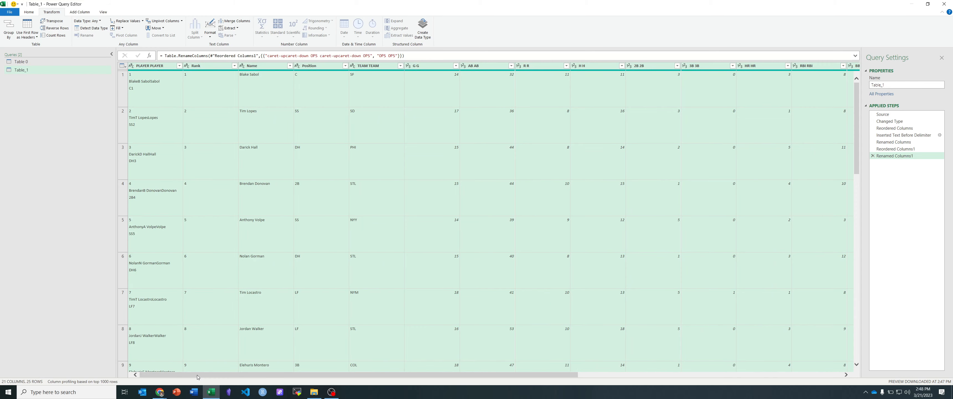
left_click(260, 198)
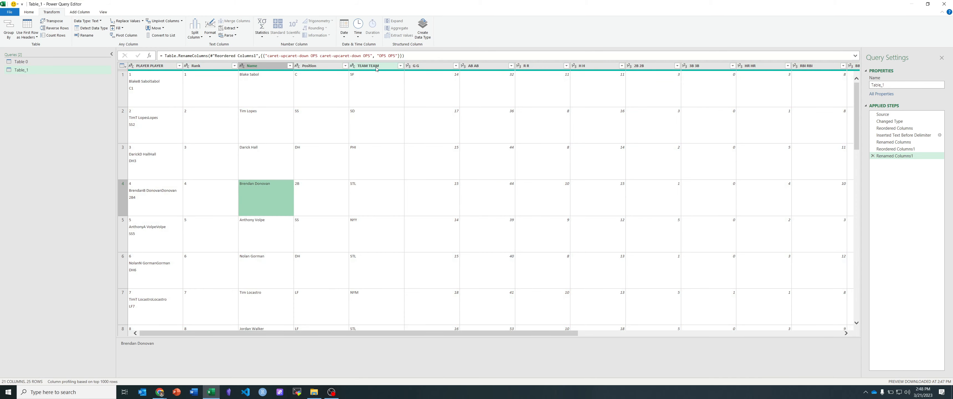
Select the range of columns from TEAM TEAM through OPS OPS.
left_click(376, 68)
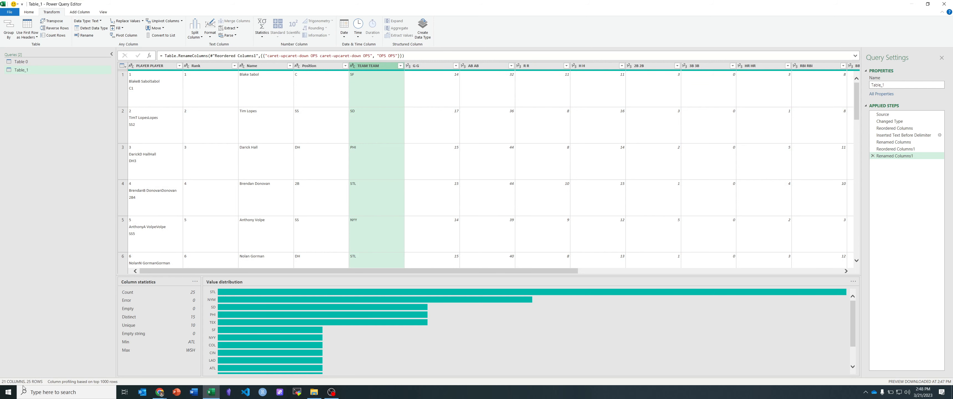
left_click_drag(321, 270, 713, 271)
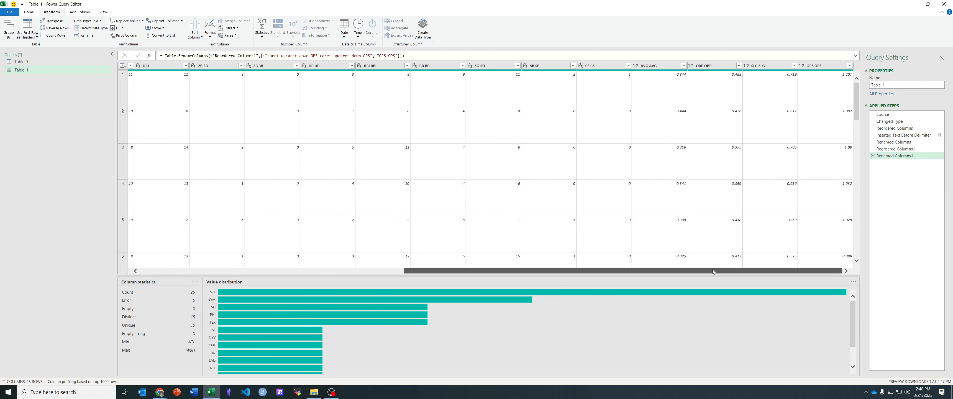
left_click(829, 66, "shift")
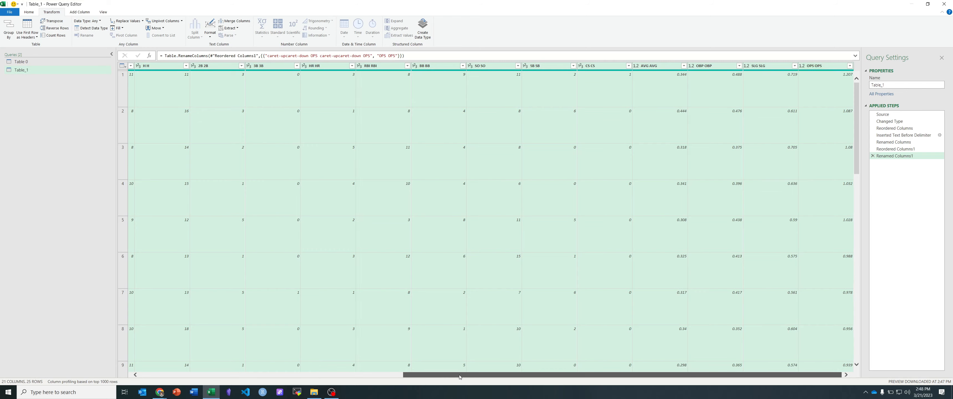
left_click_drag(472, 375, 253, 376)
Switch to the MLB hitting stats page in Chrome and check the end of the player table.
mouse_move(160, 394)
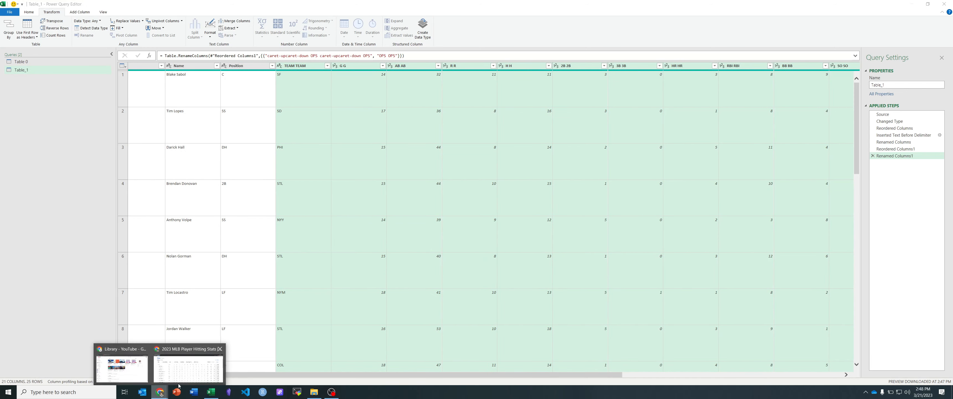
left_click(178, 364)
scroll(282, 241, "down", 3)
scroll(282, 241, "down", 10)
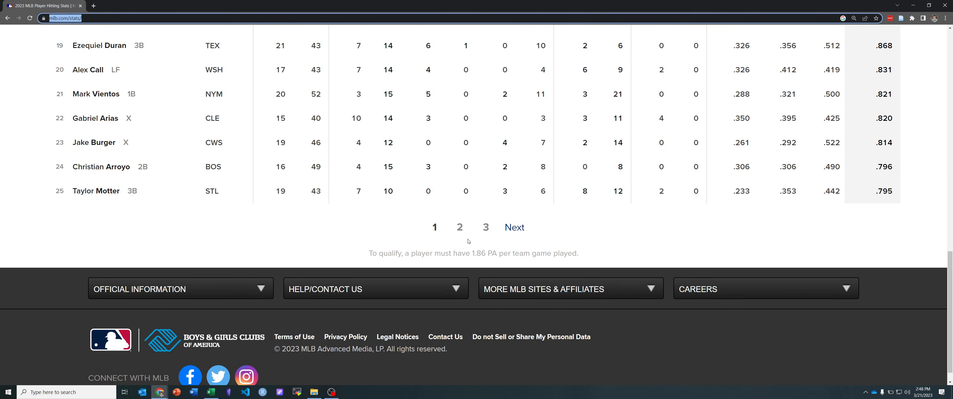
Return to the Power Query Editor and unpivot the selected columns, TEAM TEAM through OPS OPS.
left_click(914, 5)
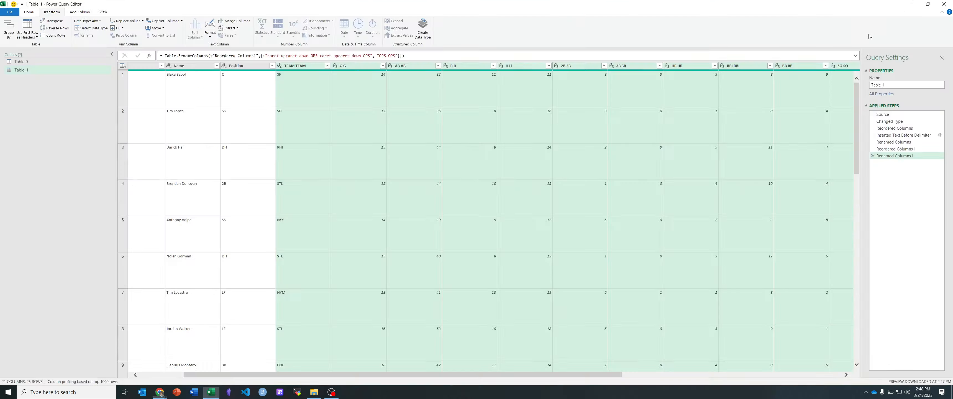
left_click(163, 21)
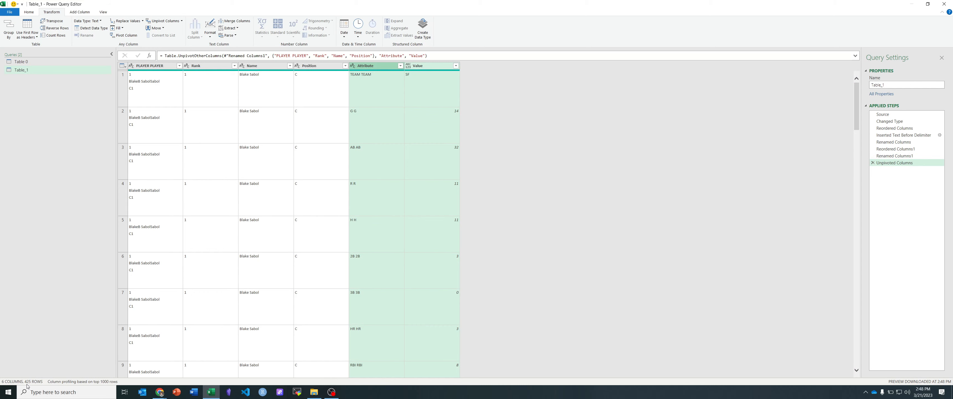
Switch to the MLB stats page in Chrome and compare its one-row-per-player hitting table with the unpivoted data.
left_click(185, 364)
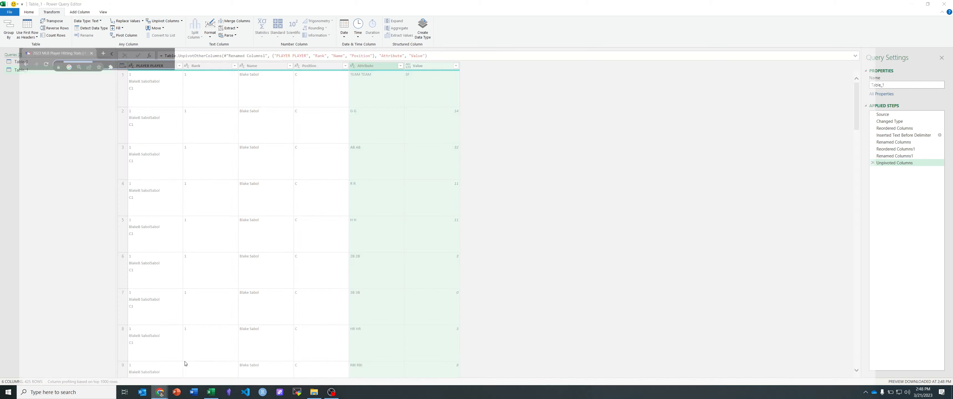
scroll(359, 173, "up", 15)
scroll(358, 173, "down", 3)
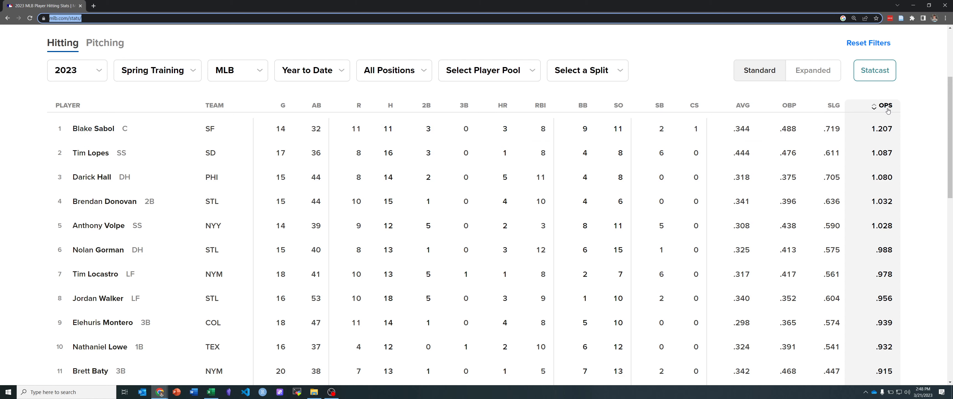
mouse_move(887, 110)
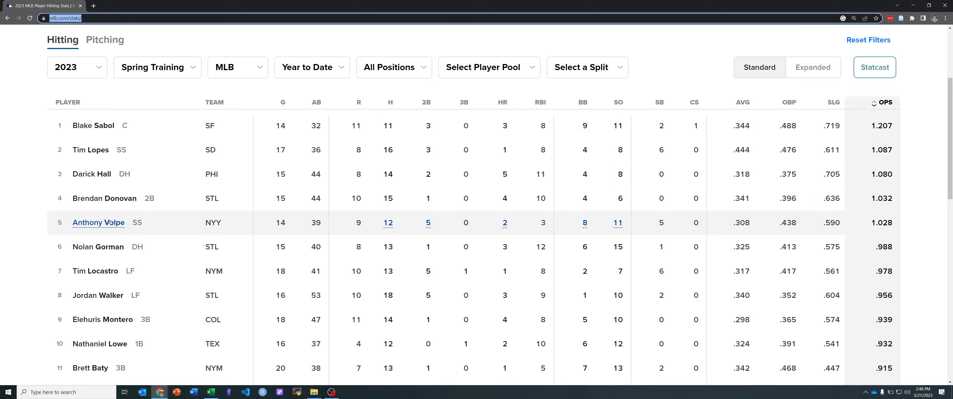
scroll(105, 238, "down", 5)
scroll(108, 234, "down", 5)
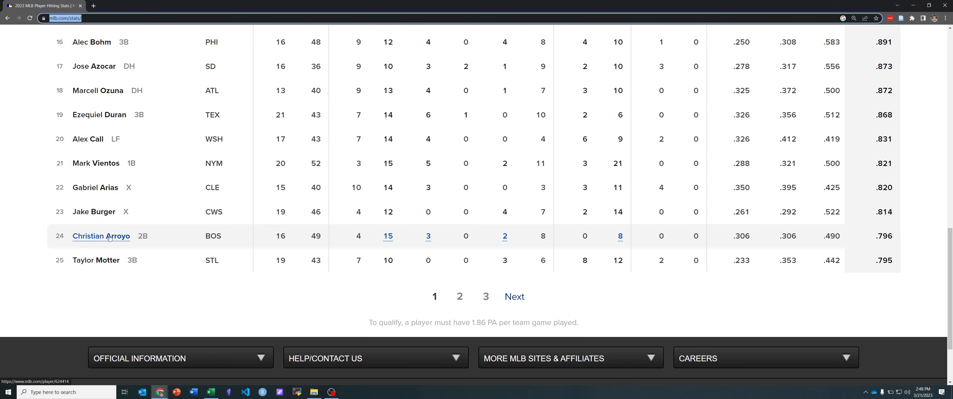
Review the start of the MLB hitting table's player rows and return to the Power Query Editor.
scroll(143, 228, "up", 8)
scroll(144, 228, "up", 2)
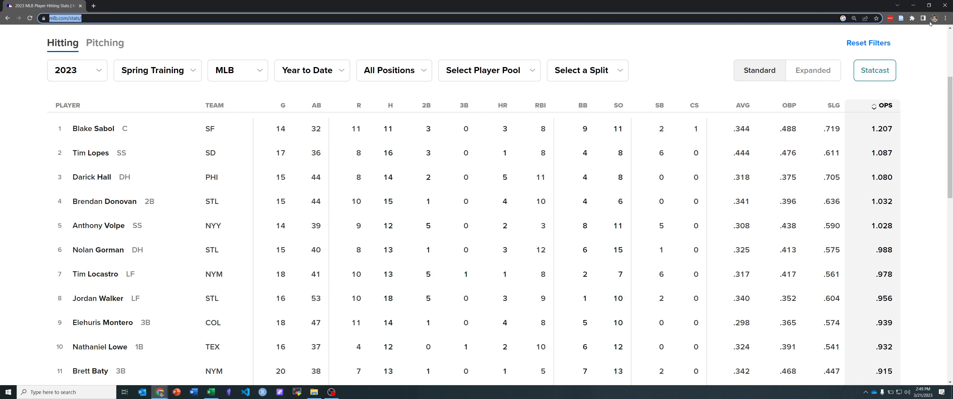
left_click(914, 5)
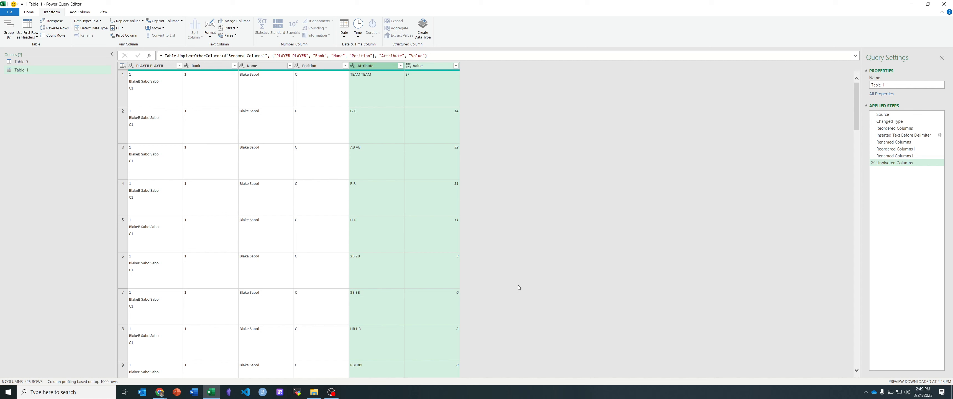
Calculate 17*25 in Calculator to check the expected number of unpivoted rows.
key("XF86Calculator")
type("17")
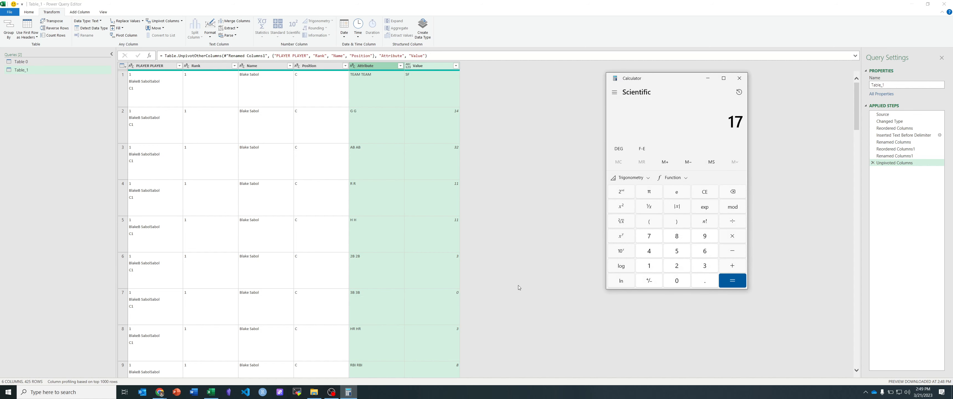
type("*25")
key("Return")
Examine how the first players' rows repeat for each attribute in the unpivoted Table_1 query.
left_click(139, 89)
left_click(147, 128)
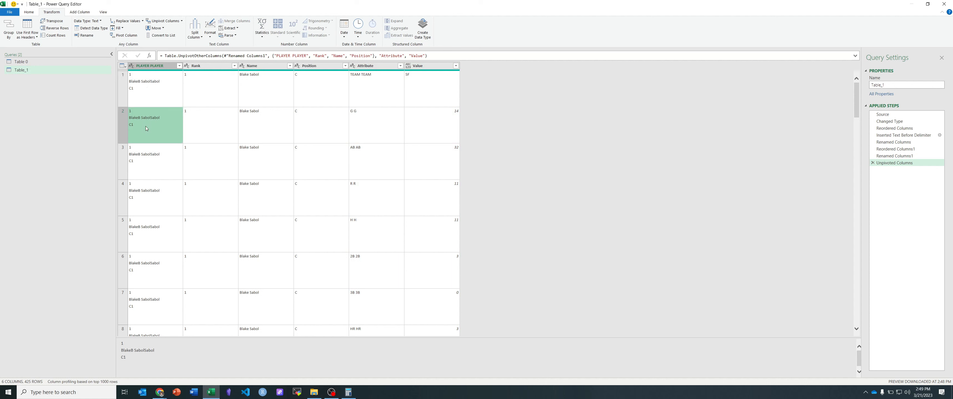
left_click(154, 158)
left_click(147, 188)
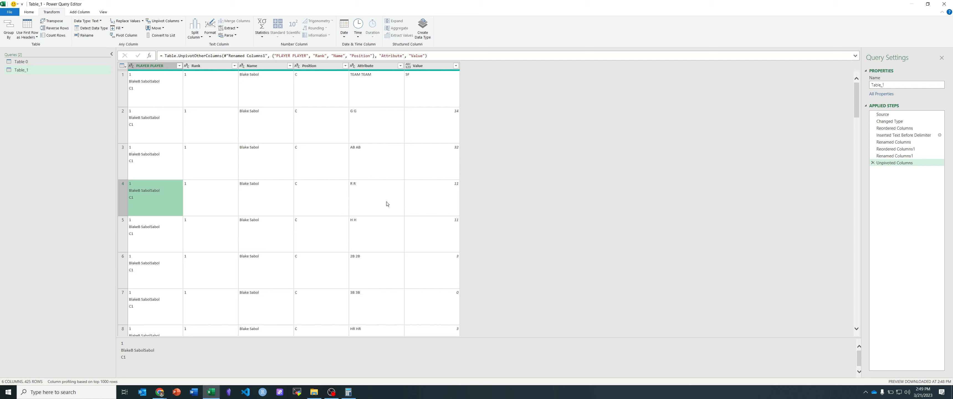
scroll(311, 196, "down", 5)
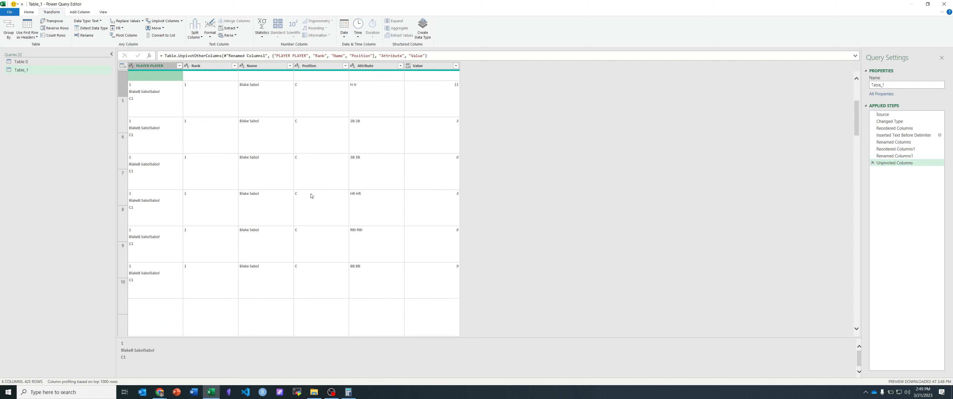
scroll(327, 208, "down", 2)
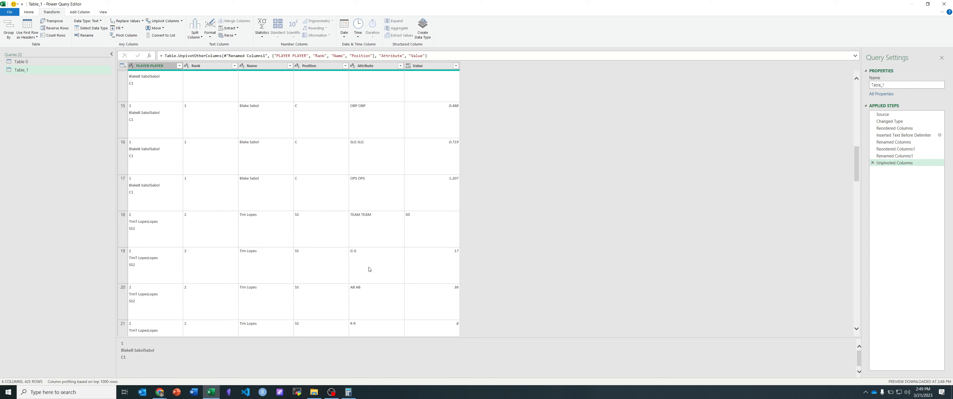
scroll(416, 269, "up", 6)
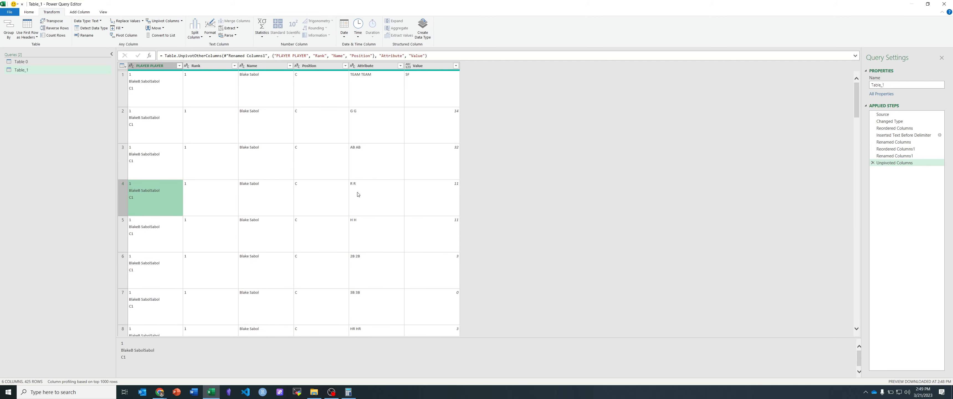
Delete the Unpivoted Columns step from the query and remove the PLAYER PLAYER column.
left_click(872, 163)
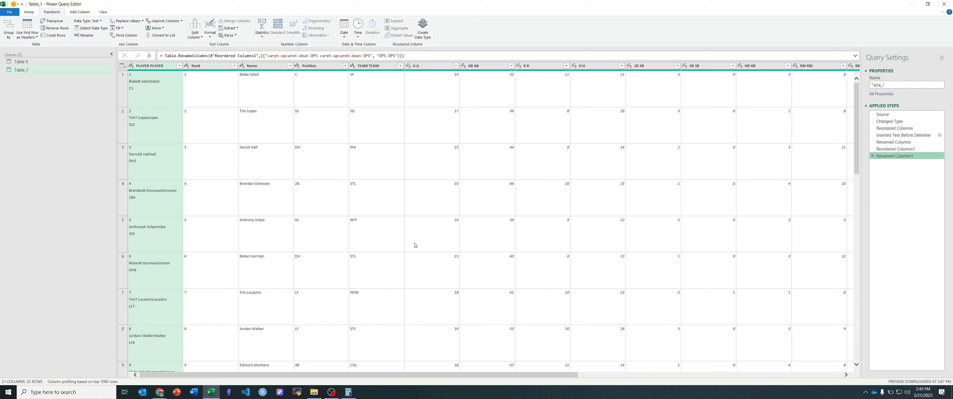
right_click(150, 66)
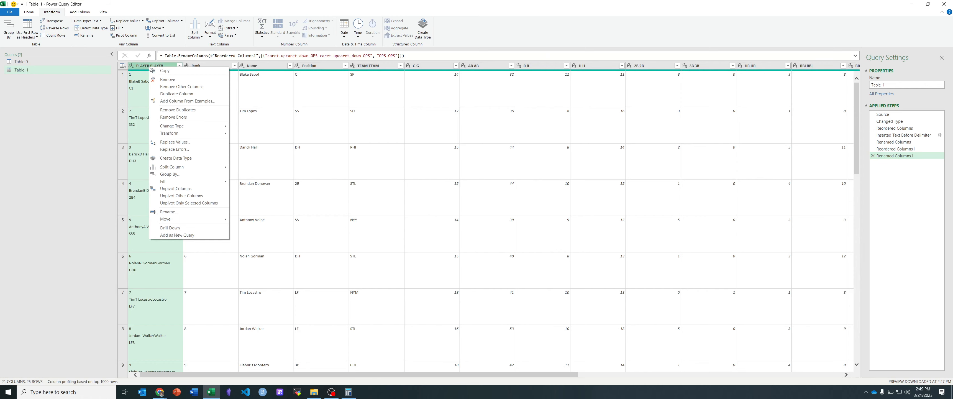
left_click(165, 80)
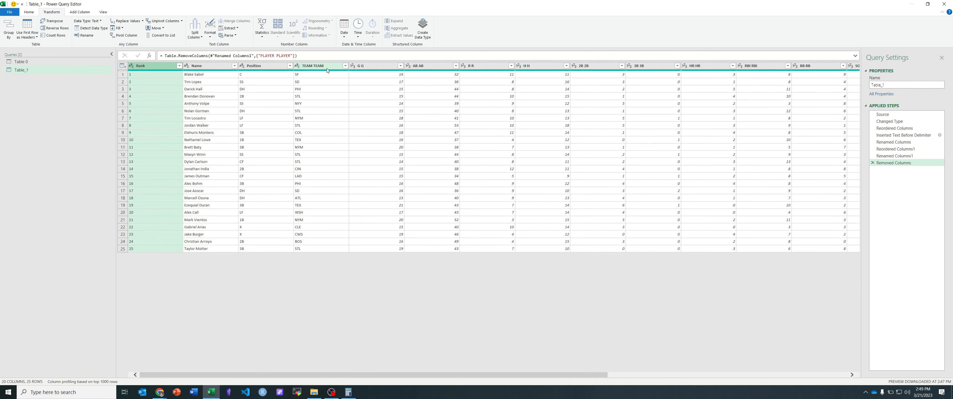
Unpivot the columns from TEAM TEAM through OPS OPS into attribute-value rows.
left_click(317, 66)
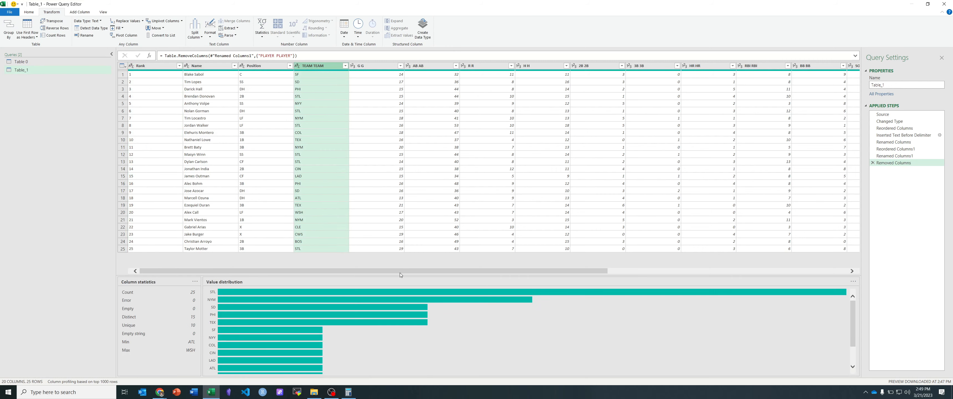
left_click_drag(400, 271, 684, 273)
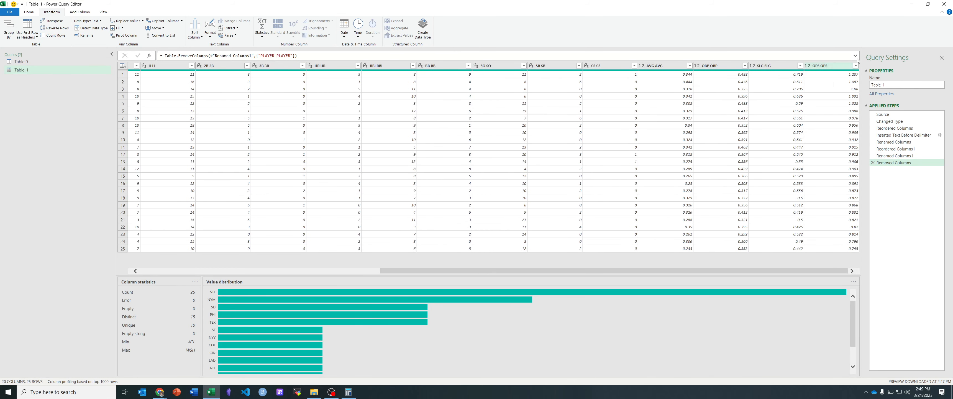
left_click(834, 68, "shift")
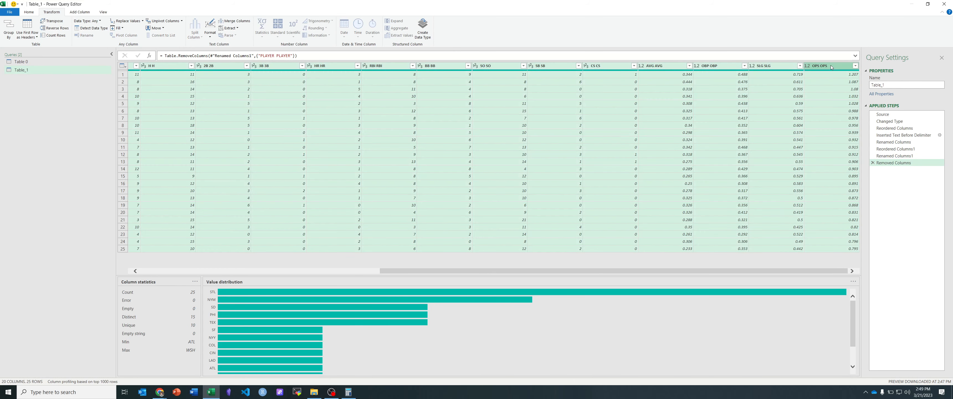
left_click(165, 20)
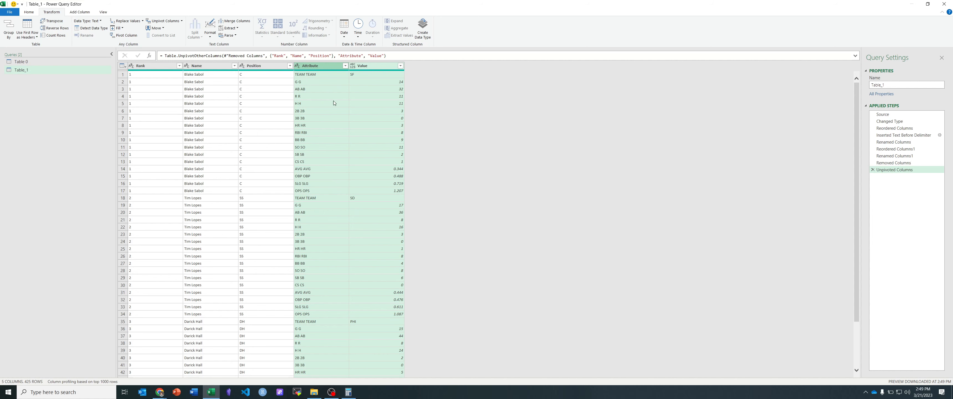
Add a column from examples that extracts the first word of Attribute, using TEAM as the sample value.
left_click(321, 67)
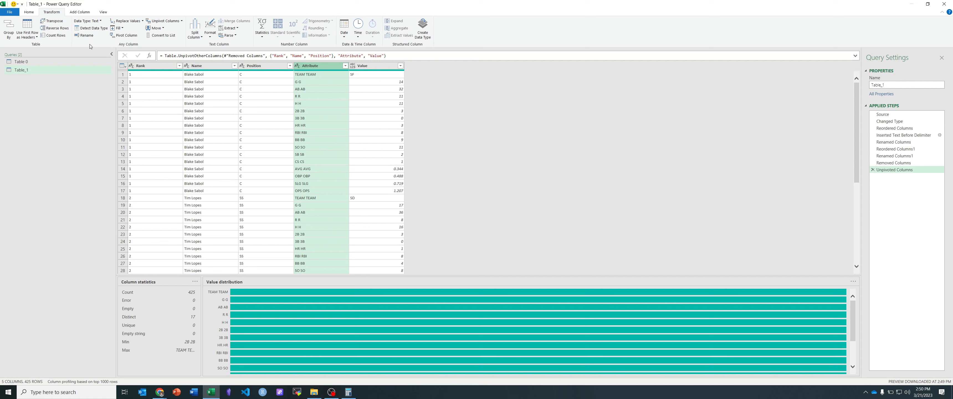
left_click(80, 12)
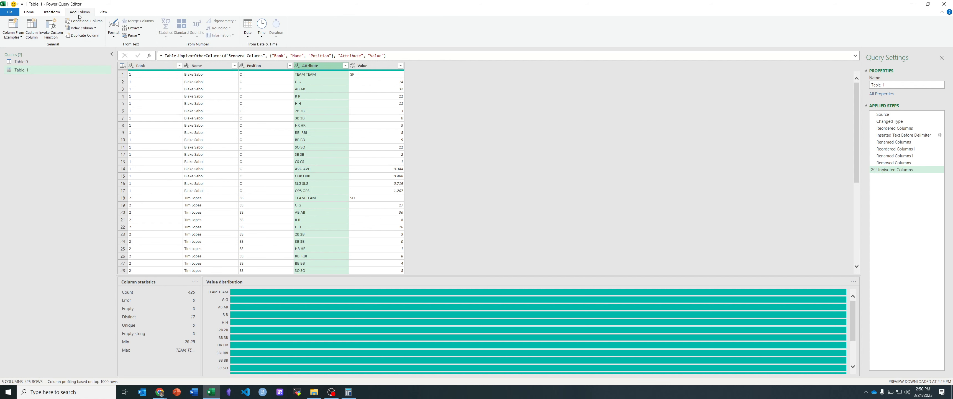
left_click(13, 25)
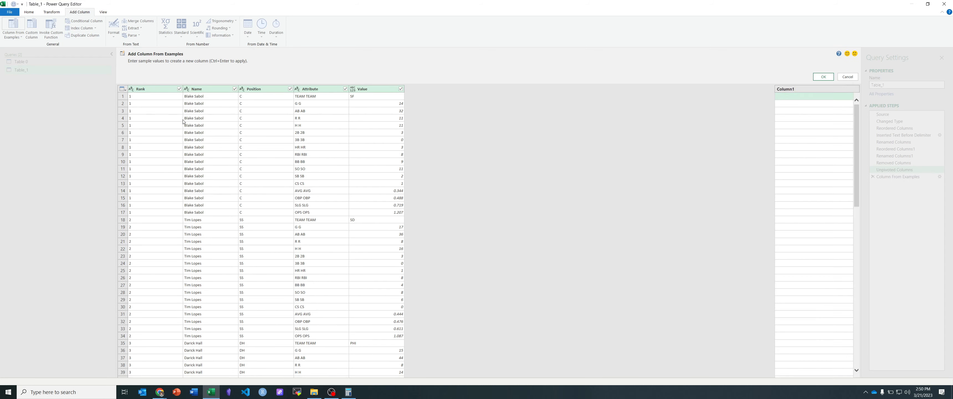
double_click(798, 98)
type("TEAM")
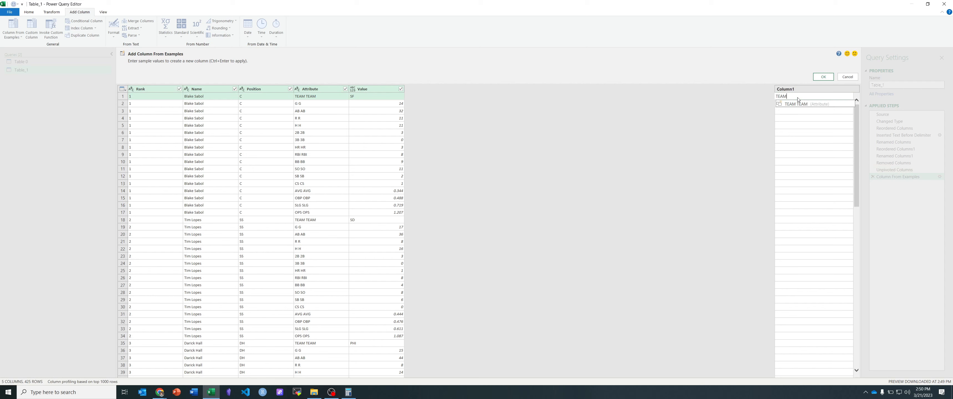
key("Return")
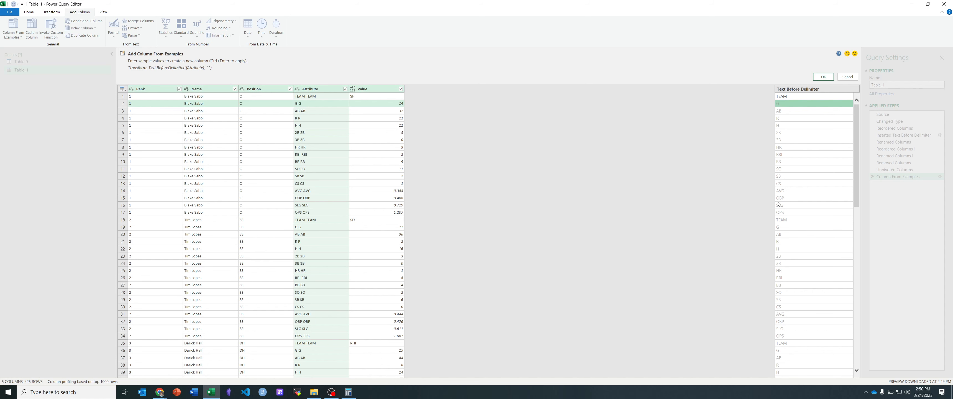
left_click(823, 77)
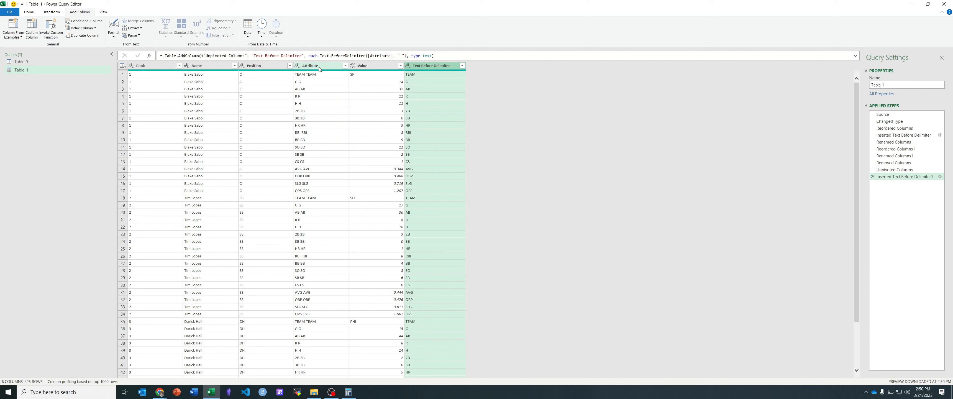
Move the Text Before Delimiter column between Attribute and Value, and remove the Attribute column.
left_click_drag(422, 67, 352, 67)
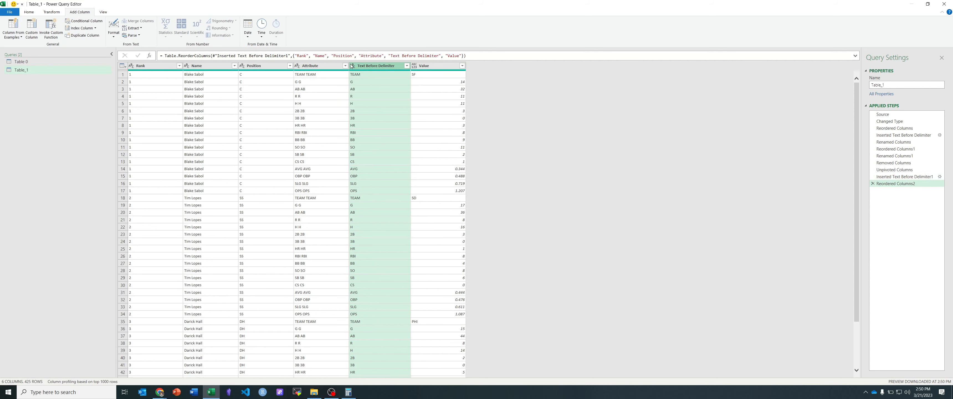
right_click(311, 67)
left_click(326, 78)
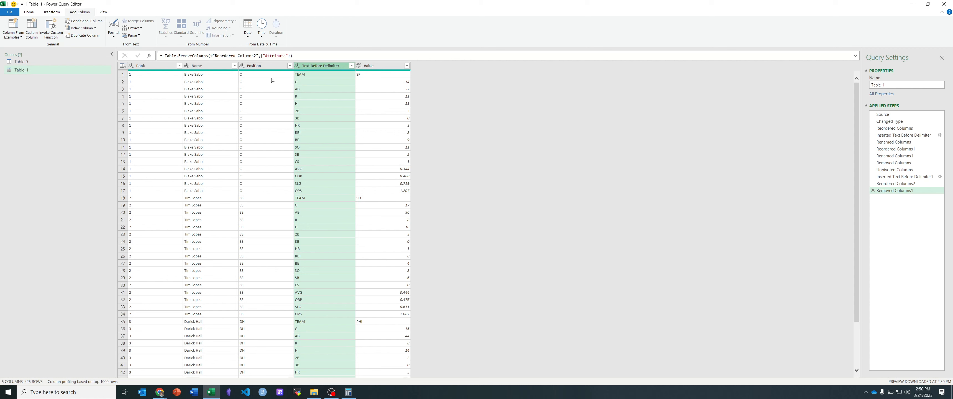
Try to pivot the Text Before Delimiter column with Value as the values column and inspect the resulting table.
left_click(52, 12)
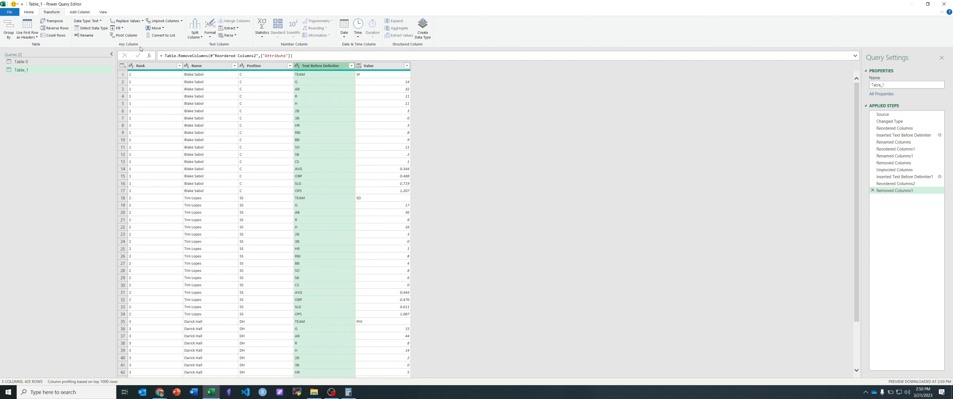
left_click(124, 35)
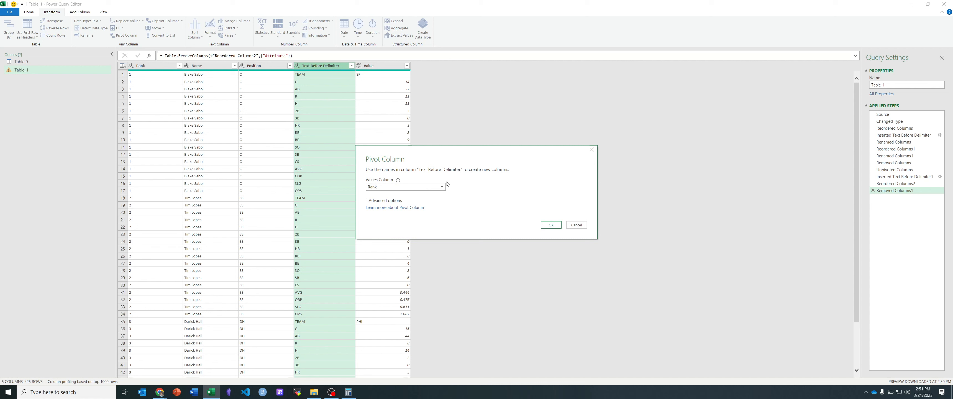
left_click(443, 190)
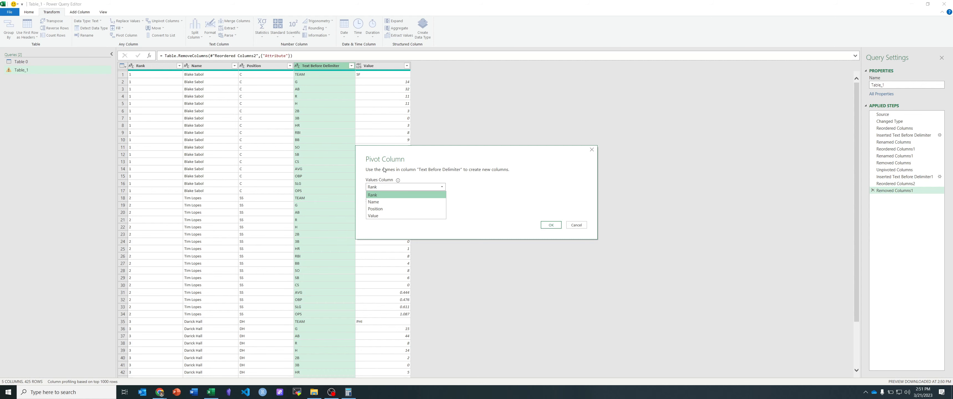
left_click(382, 216)
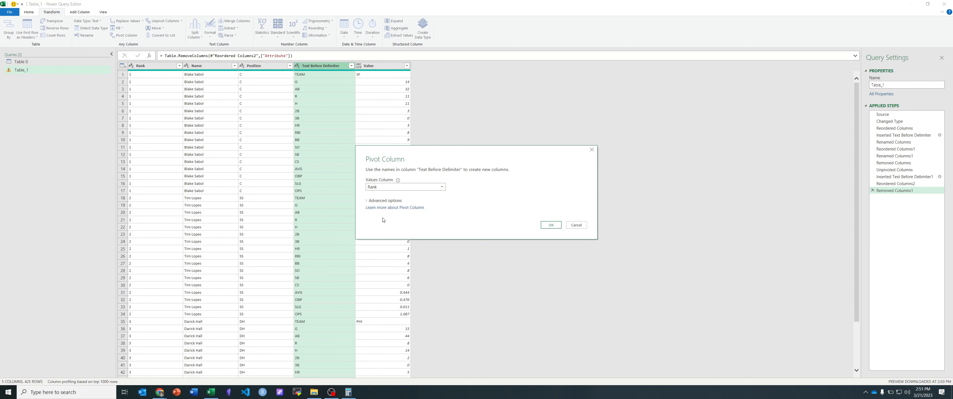
left_click(550, 226)
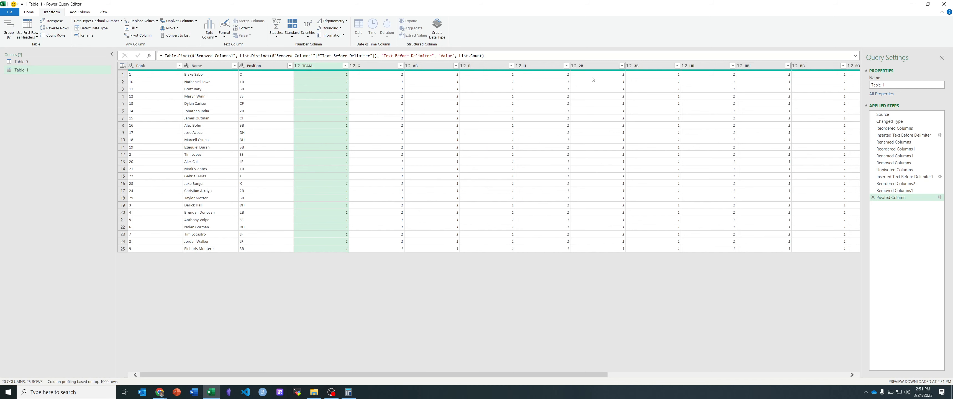
left_click_drag(445, 376, 240, 358)
left_click(207, 168)
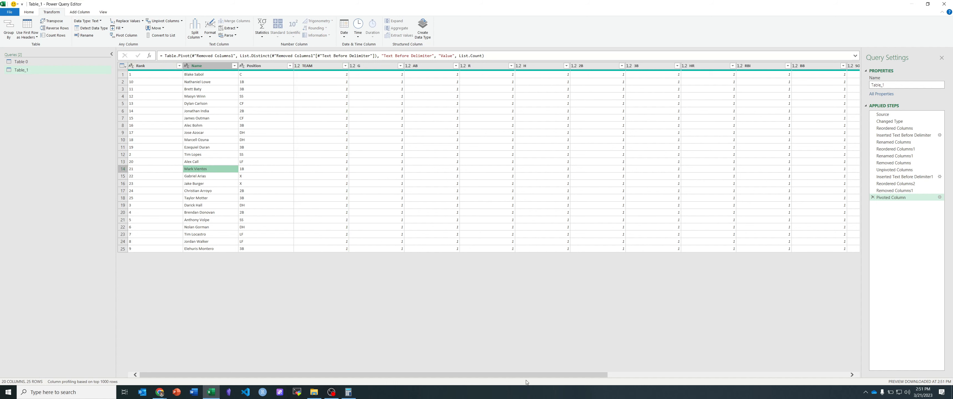
left_click_drag(528, 374, 373, 346)
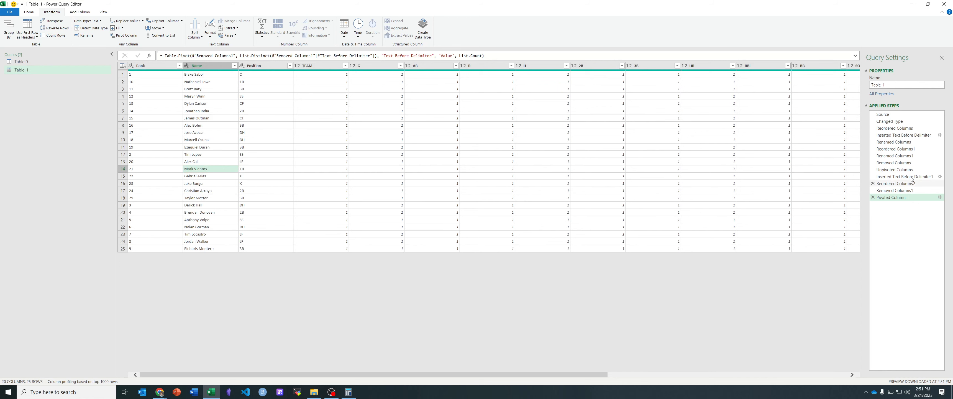
Delete the Pivoted Column and Removed Columns1 steps from the query and remove the Attribute column again.
left_click(873, 191)
left_click(873, 191)
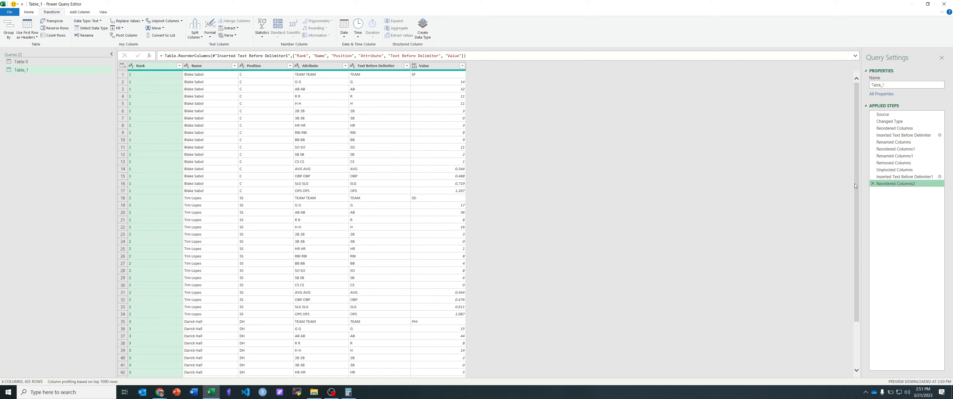
right_click(317, 68)
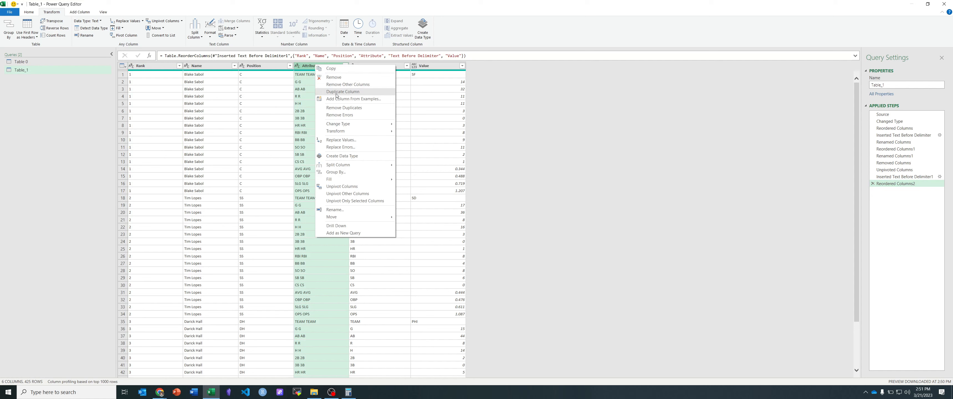
left_click(338, 78)
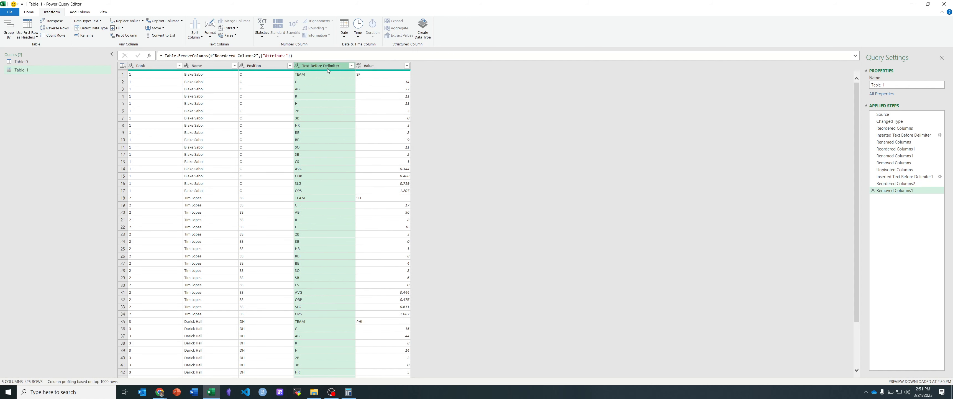
Pivot the Text Before Delimiter column using Value as the values column and Don't Aggregate as the aggregate function.
left_click(134, 36)
left_click(381, 202)
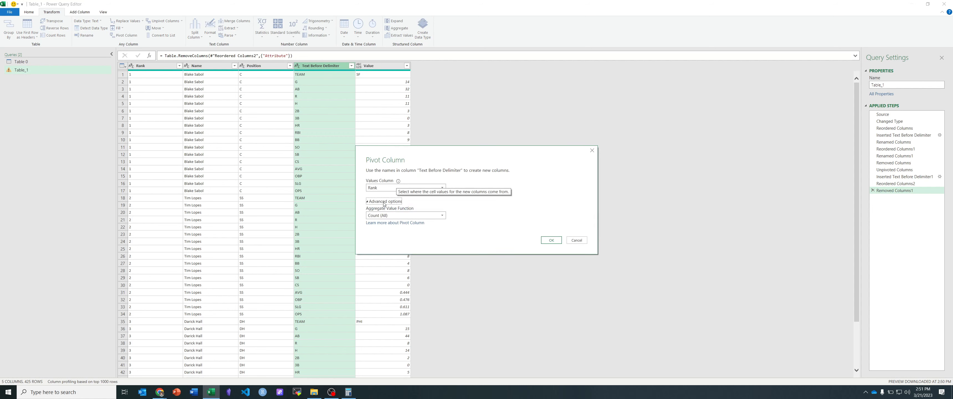
left_click(398, 216)
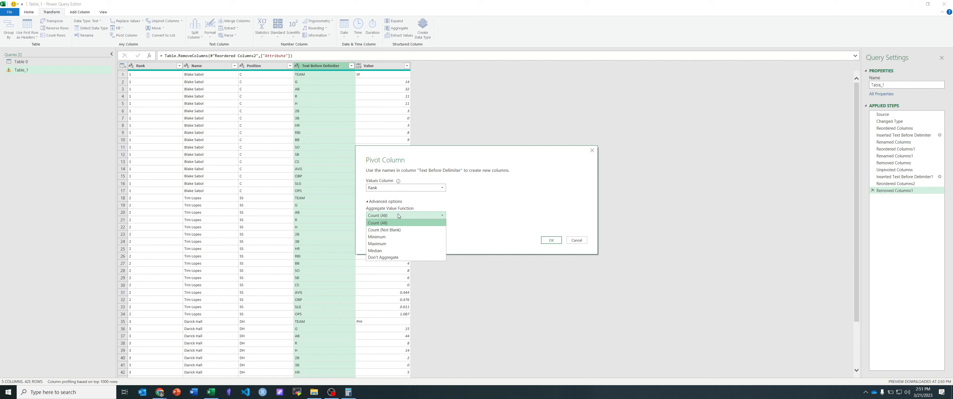
left_click(402, 257)
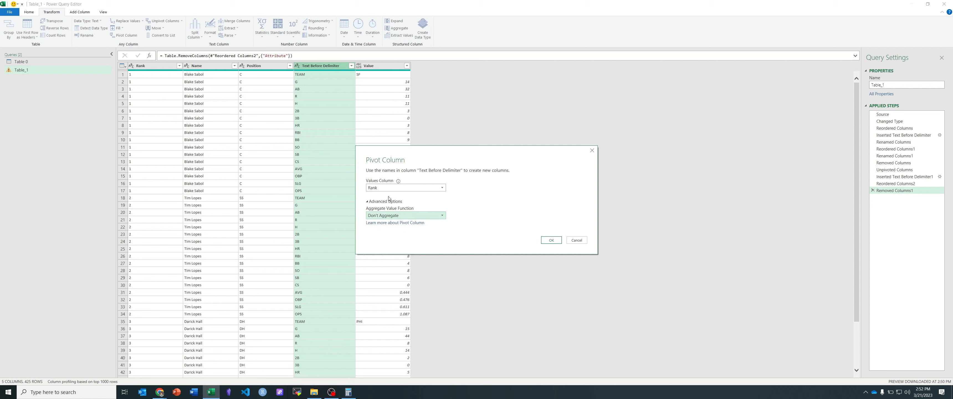
left_click(374, 190)
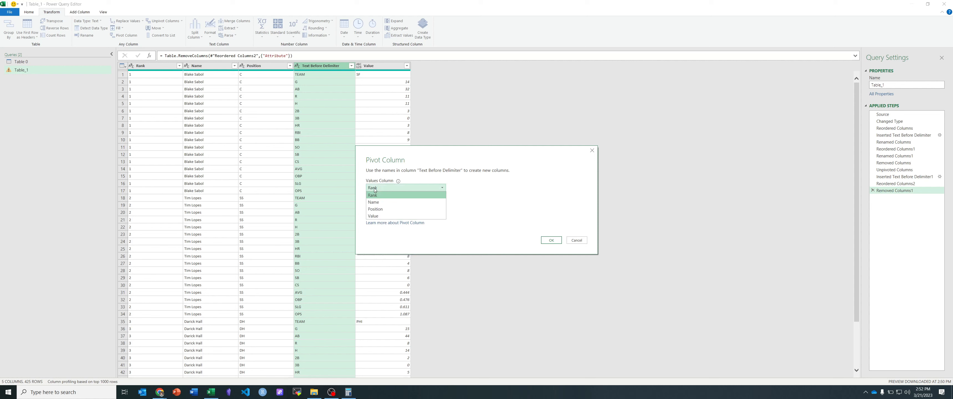
left_click(378, 218)
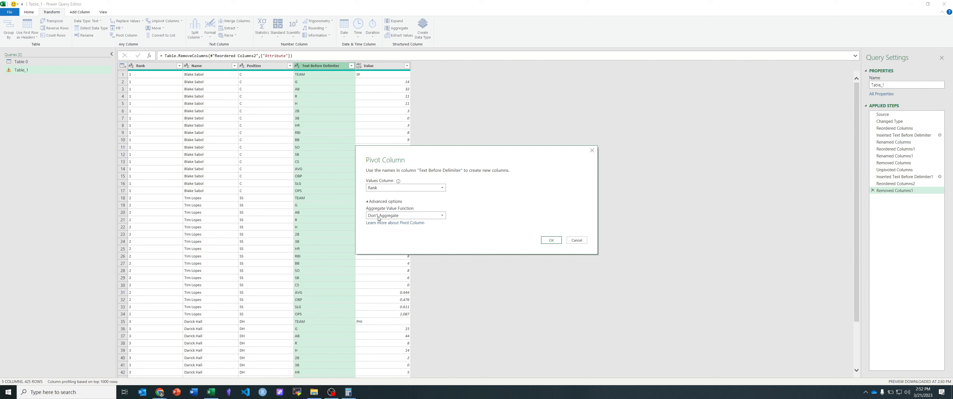
left_click(381, 216)
left_click(384, 237)
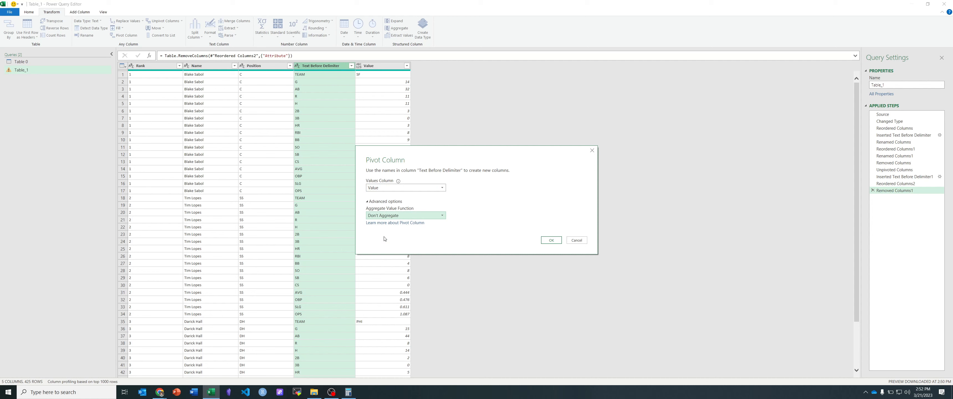
left_click(558, 239)
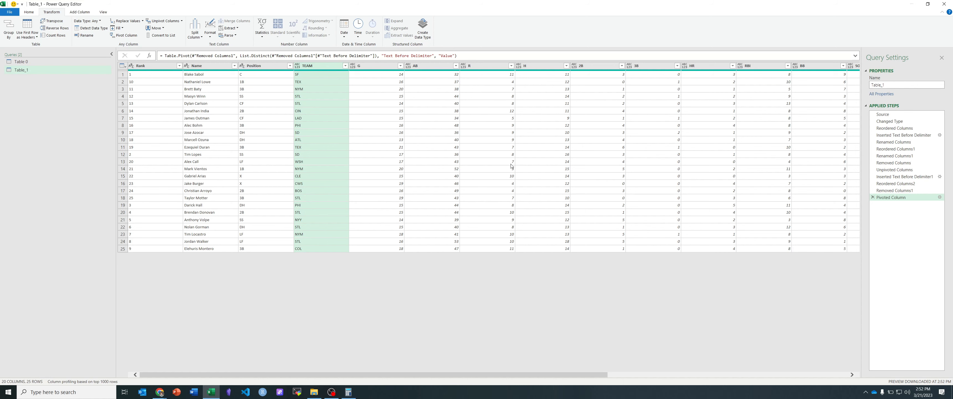
Rename the Table_1 query as Table_Wide.
left_click_drag(464, 374, 376, 362)
double_click(24, 71)
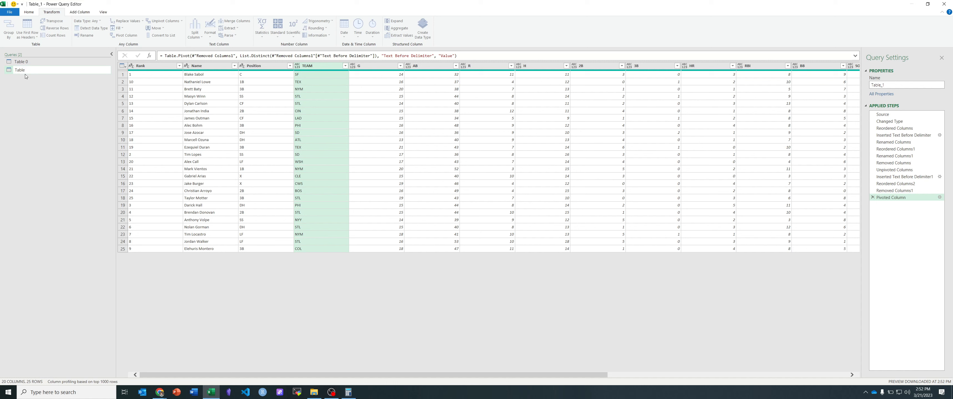
key("Return")
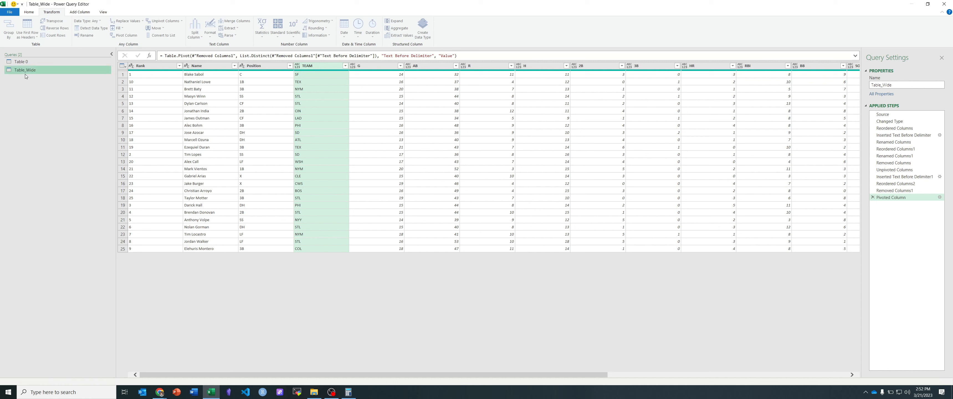
Duplicate the Table_Wide query and rename the copy as Table_Long.
right_click(26, 73)
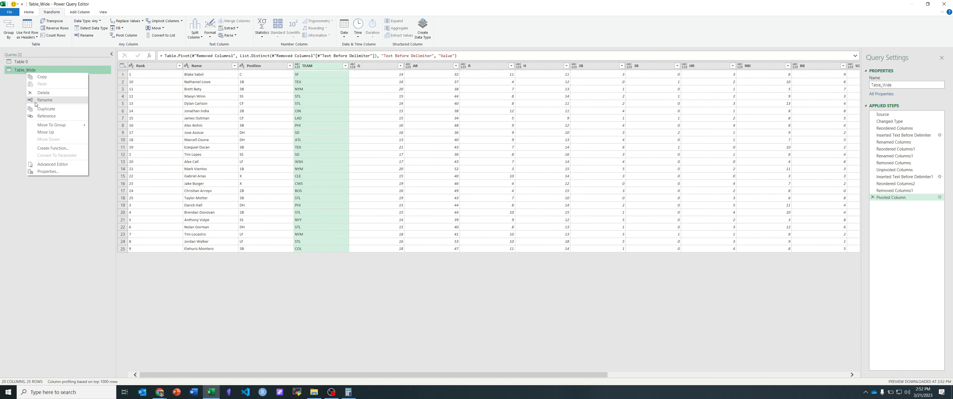
left_click(46, 108)
double_click(33, 78)
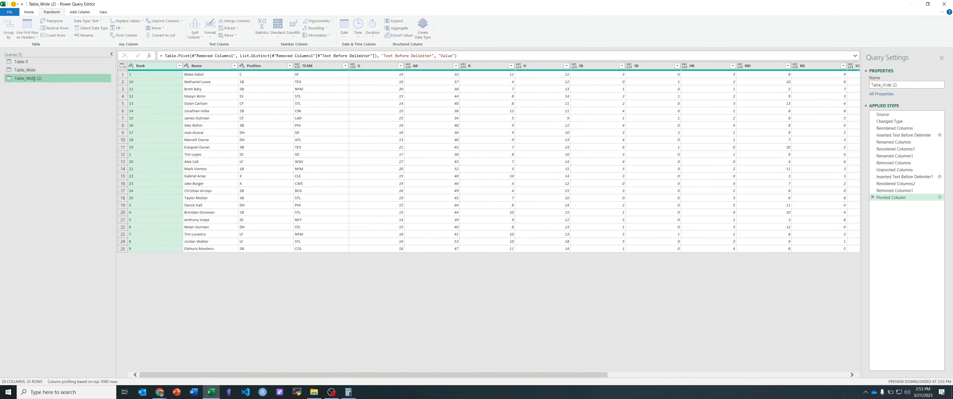
key("End")
key("BackSpace")
key("BackSpace")
key("BackSpace")
key("BackSpace")
key("BackSpace")
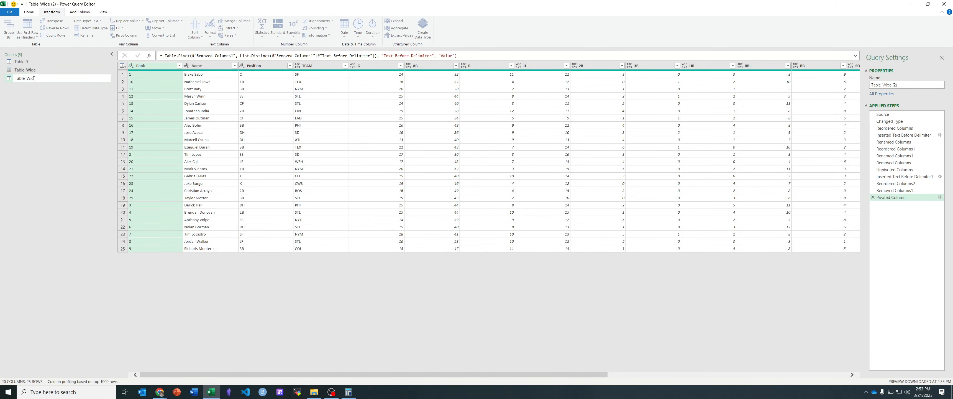
key("BackSpace")
key("BackSpace")
type("_Long")
key("Return")
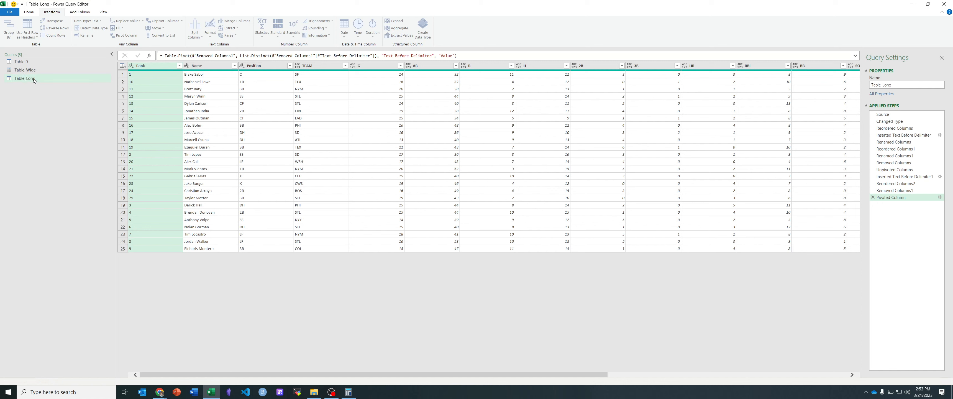
Unpivot the stat columns from G through OPS in the Table_Long query.
left_click(371, 69)
left_click_drag(503, 269, 763, 275)
left_click(835, 66, "shift")
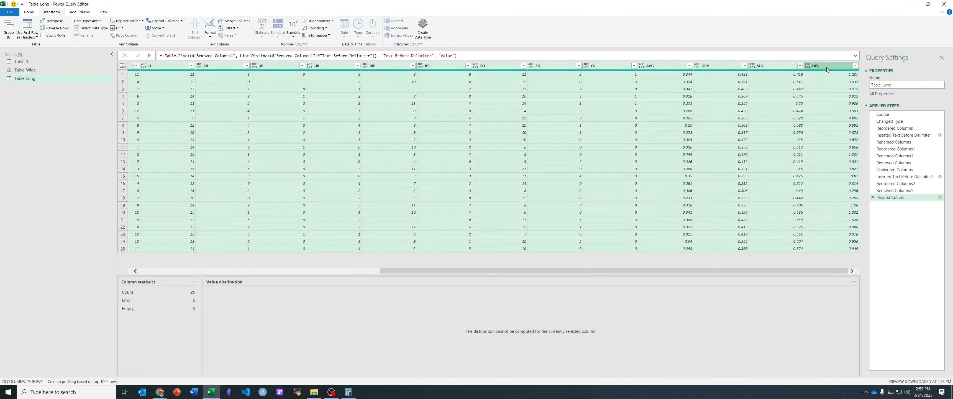
left_click(161, 21)
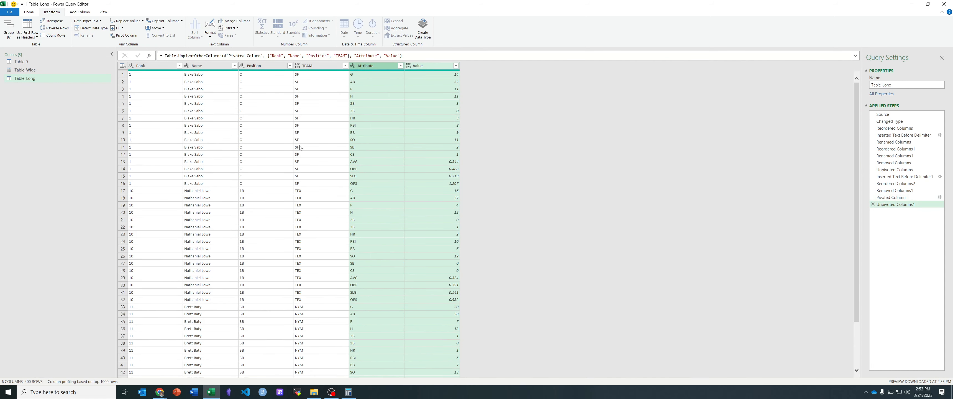
Rename the Attribute column of Table_Long as STAT.
double_click(370, 66)
type("STAT")
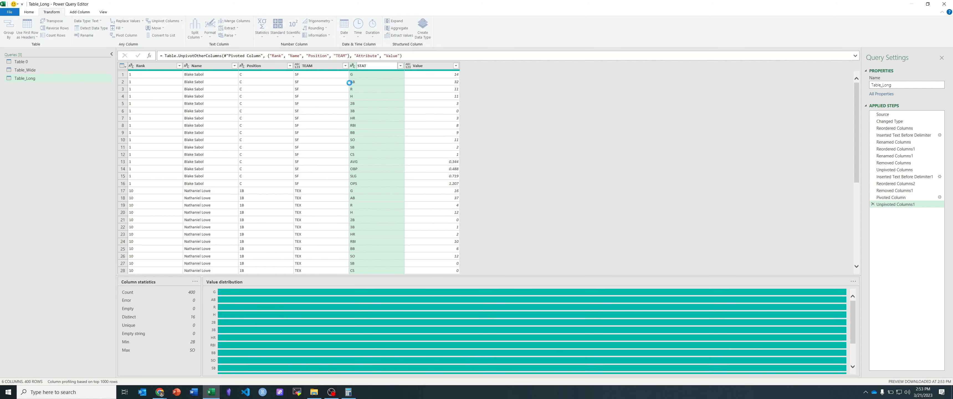
key("Return")
Examine how player names and STAT entries are laid out in Table_Long and compare its layout with the Table_Wide query.
left_click(205, 74)
left_click(372, 76)
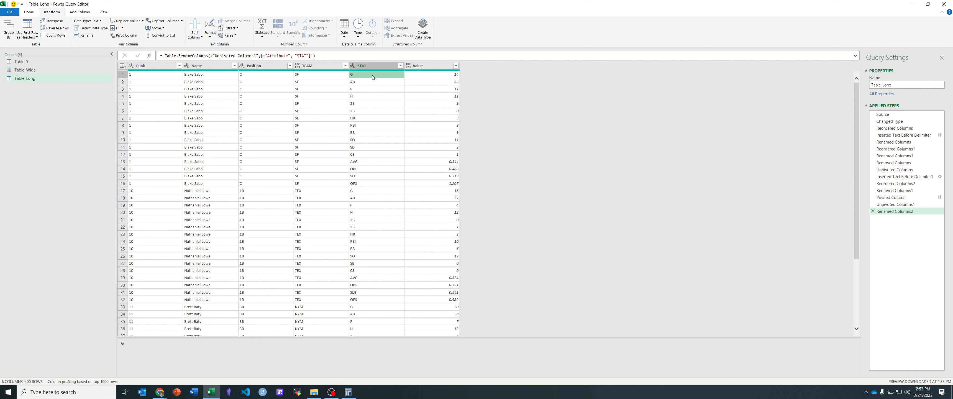
left_click(218, 81)
left_click(373, 81)
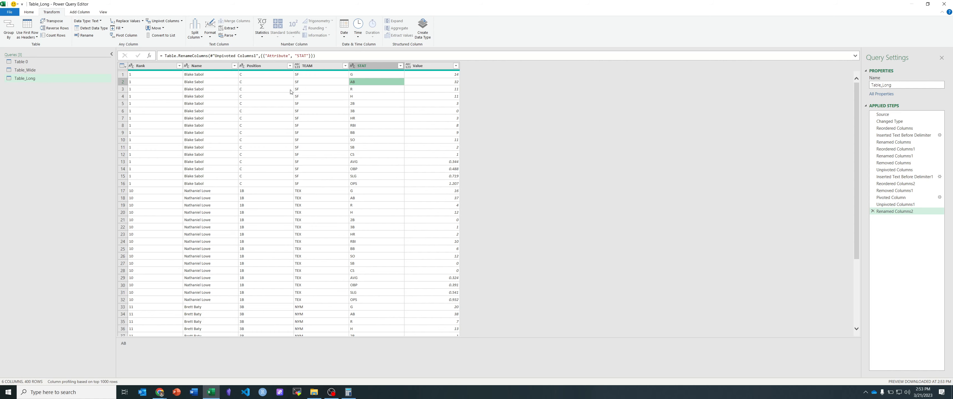
left_click(36, 71)
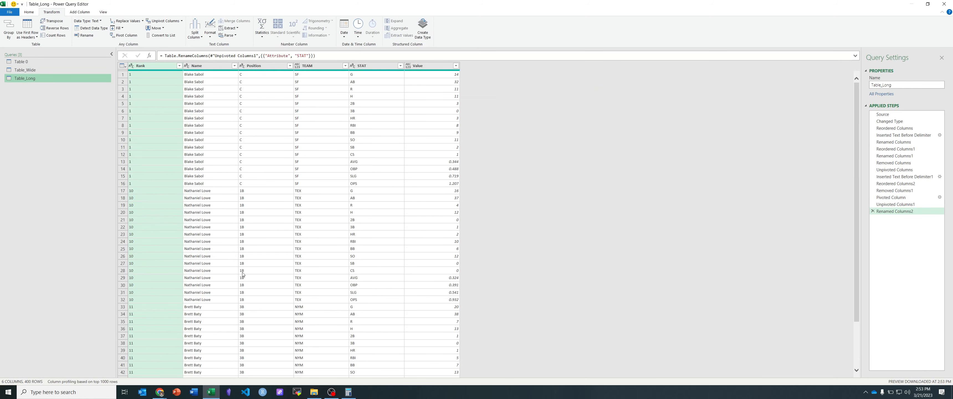
scroll(243, 274, "down", 2)
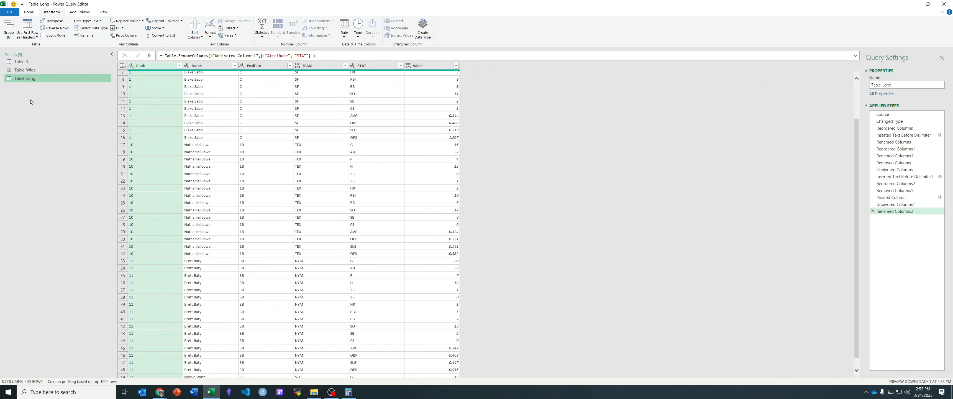
left_click(27, 70)
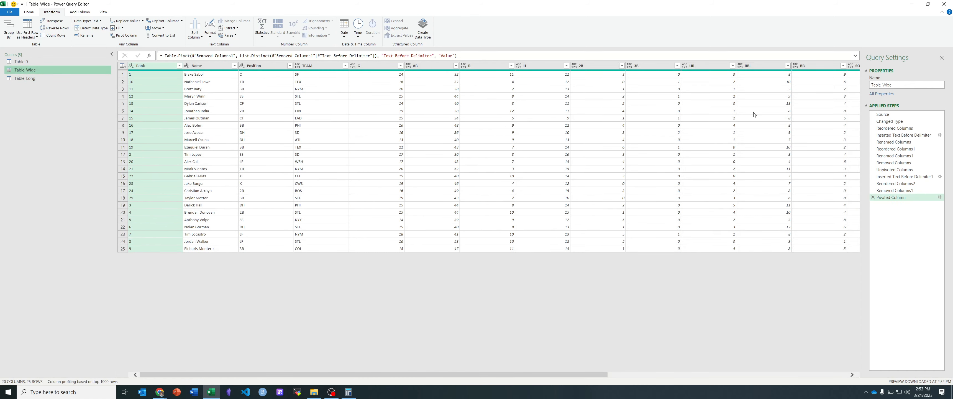
left_click(25, 79)
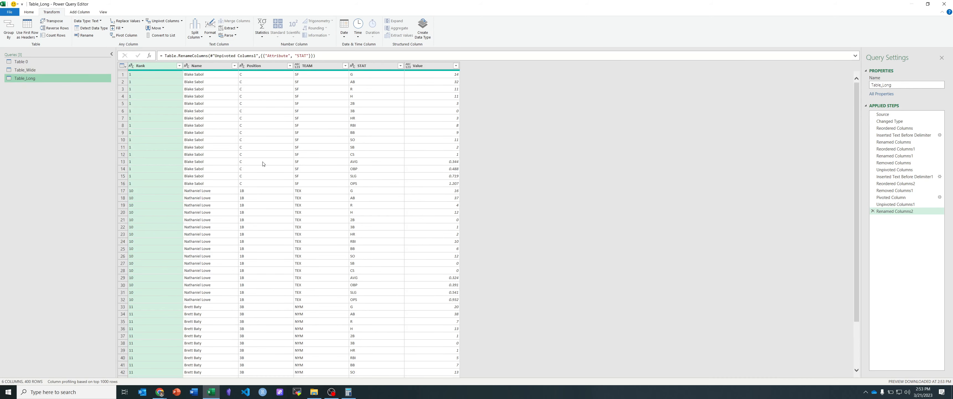
Close the query editor and load the queries into the workbook, then compare the Table_Wide and Table_Long sheets.
left_click(31, 14)
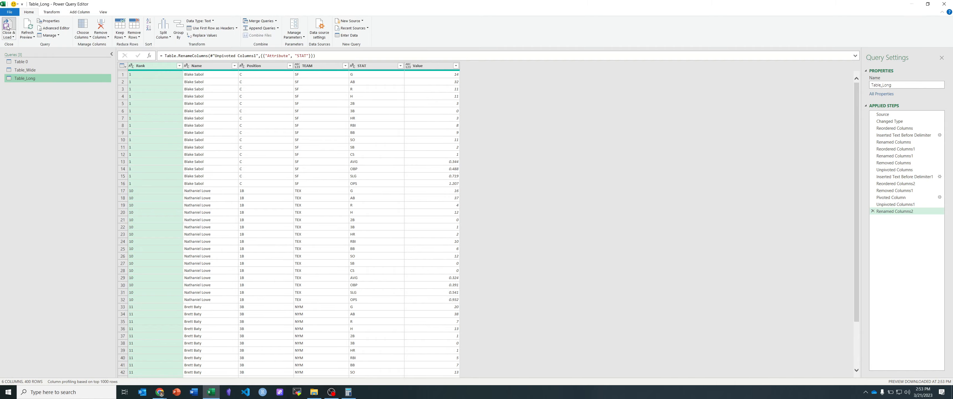
left_click(9, 26)
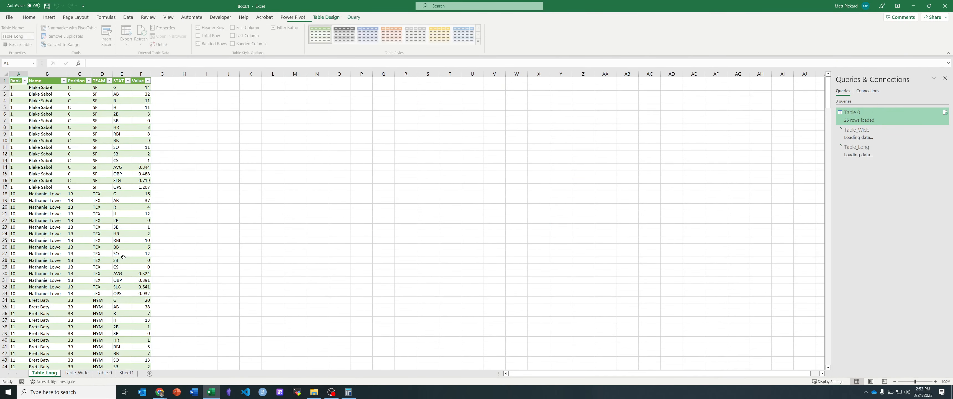
left_click(77, 373)
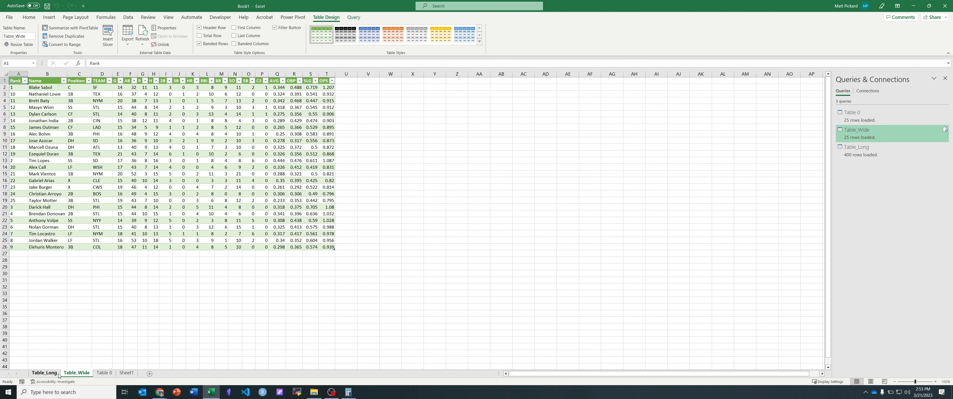
left_click(54, 374)
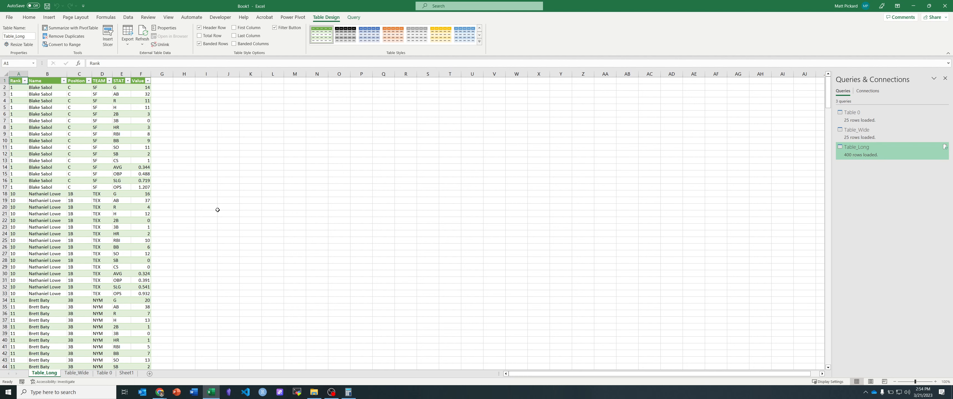
left_click(82, 373)
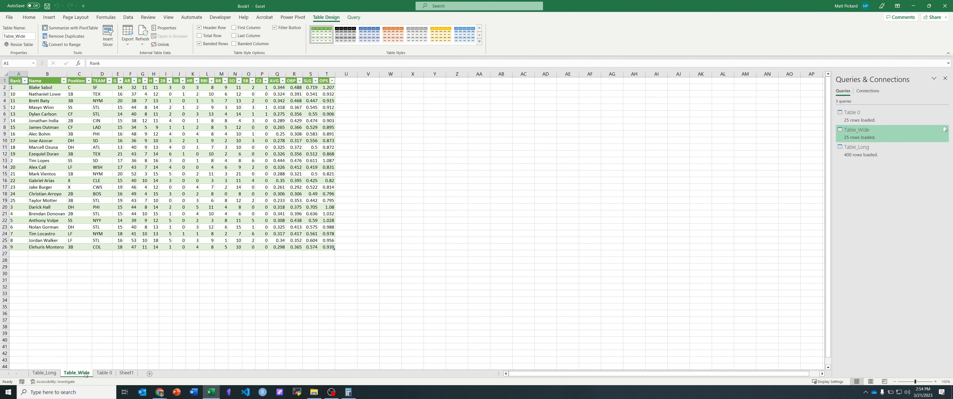
left_click(44, 373)
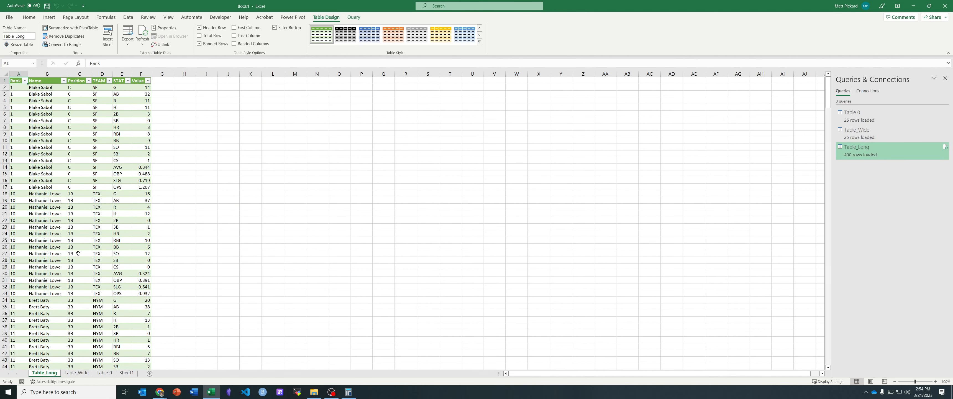